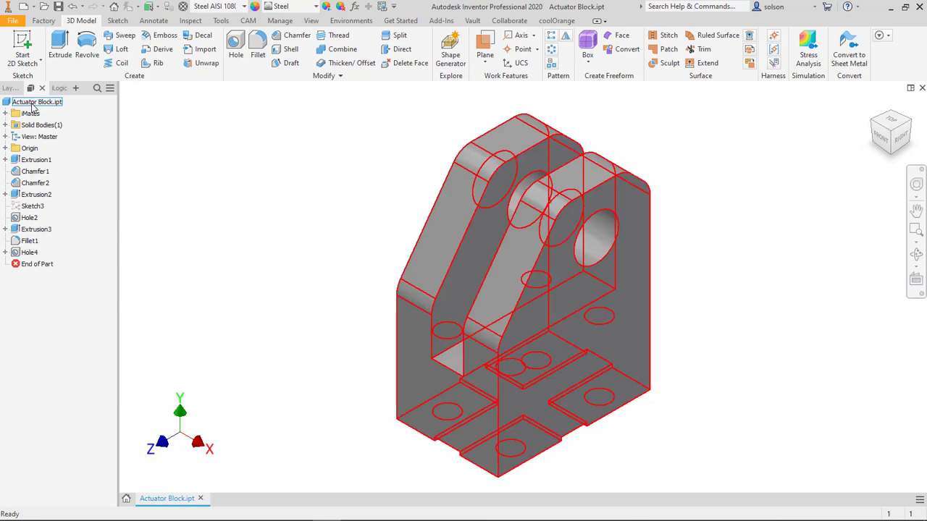
# - Add a custom iProperty Stock Location with value K102 to the Actuator Block part
pyautogui.rightClick(35, 101)
pyautogui.click(101, 282)
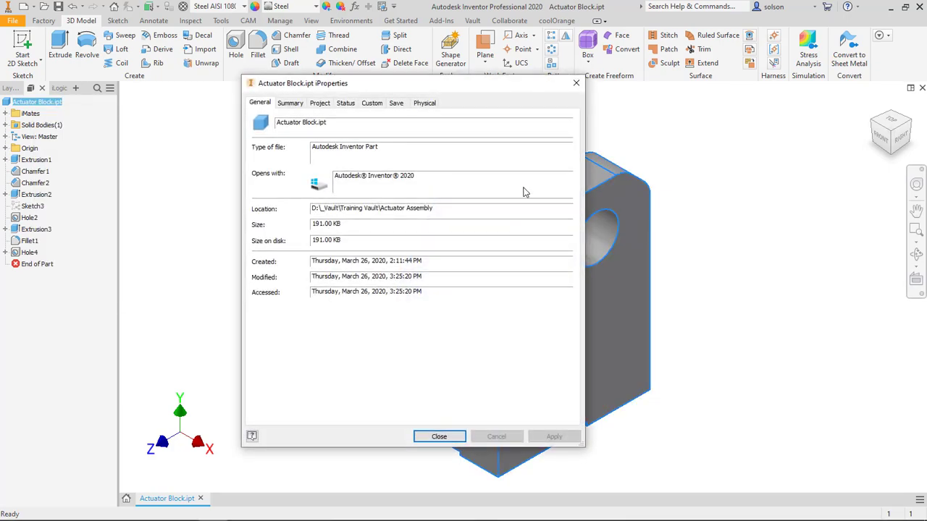
pyautogui.click(372, 103)
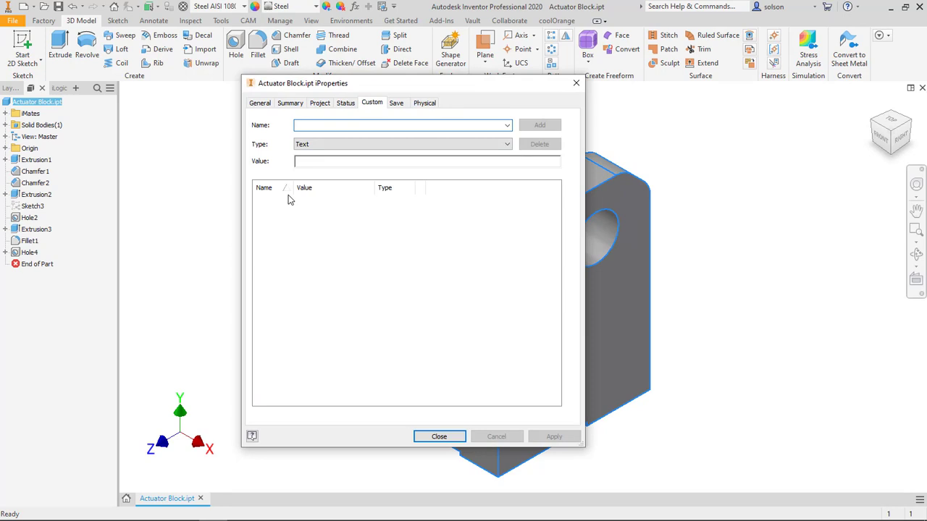
pyautogui.write('S')
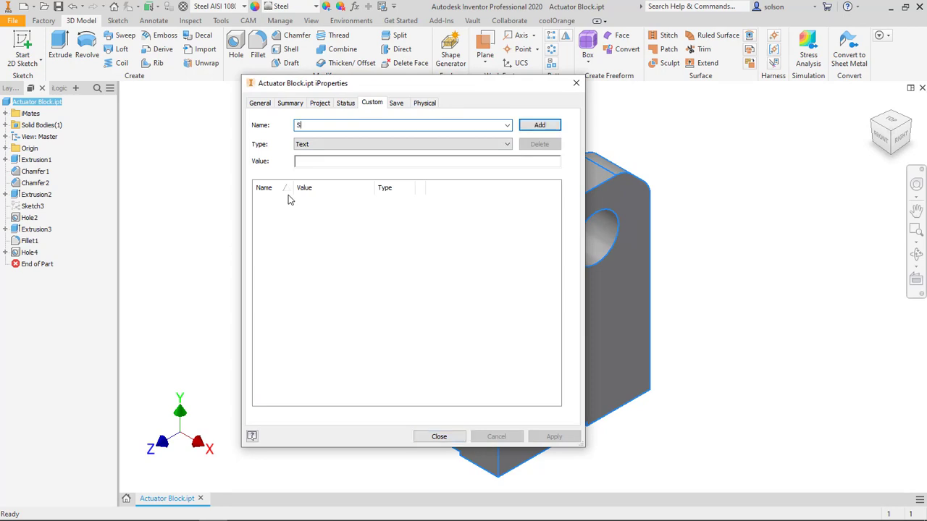
pyautogui.write('tock Location')
pyautogui.click(350, 162)
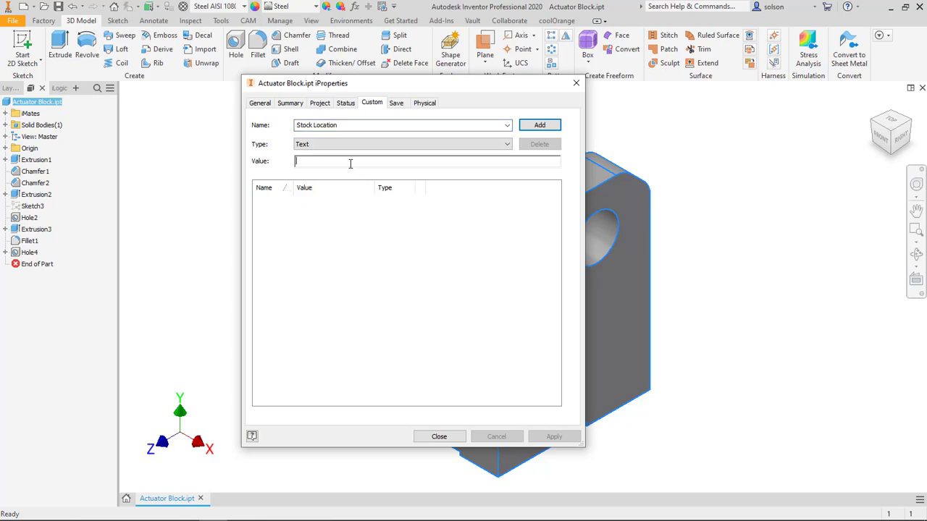
pyautogui.write('k102')
pyautogui.press('BackSpace')
pyautogui.press('BackSpace')
pyautogui.press('BackSpace')
pyautogui.press('BackSpace')
pyautogui.write('K102')
pyautogui.click(550, 124)
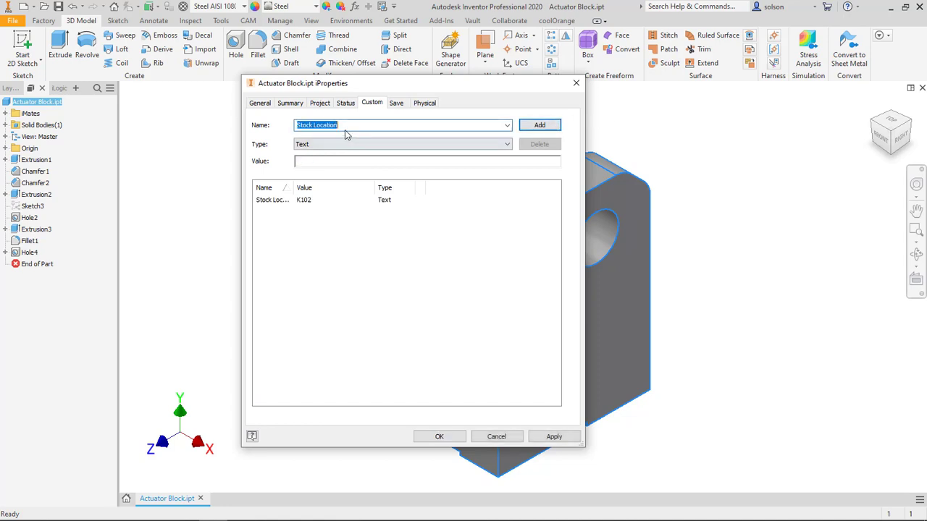
# - Add an empty Originator custom iProperty and close the iProperties dialog
pyautogui.click(347, 124)
pyautogui.doubleClick(347, 125)
pyautogui.write('D')
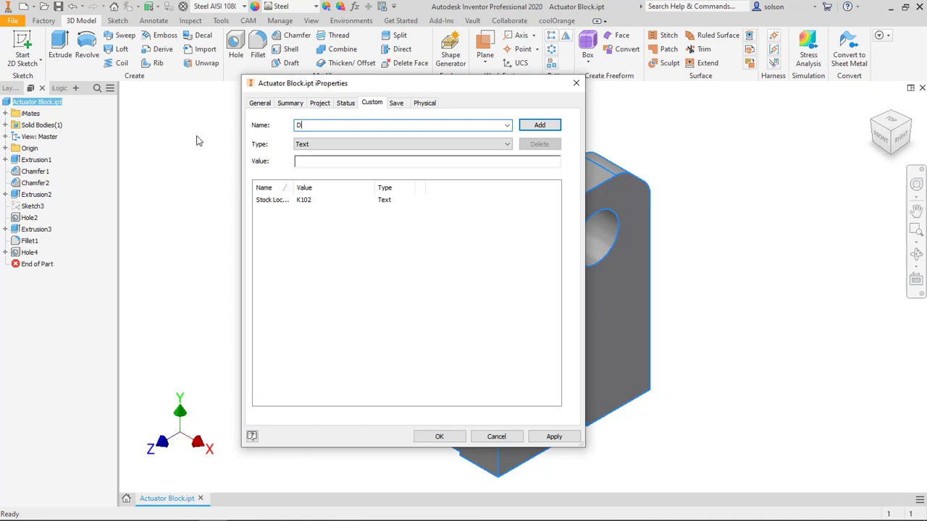
pyautogui.press('BackSpace')
pyautogui.write('Mo')
pyautogui.press('BackSpace')
pyautogui.press('BackSpace')
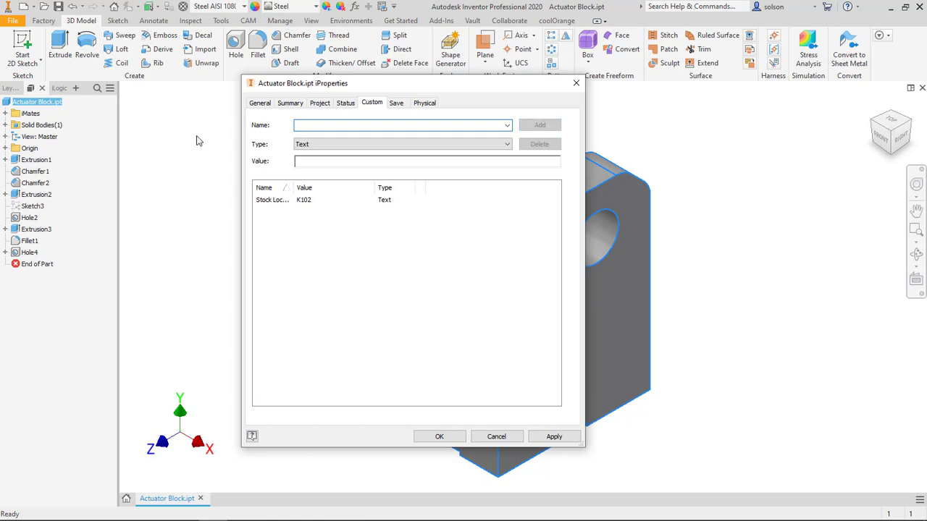
pyautogui.write('Original')
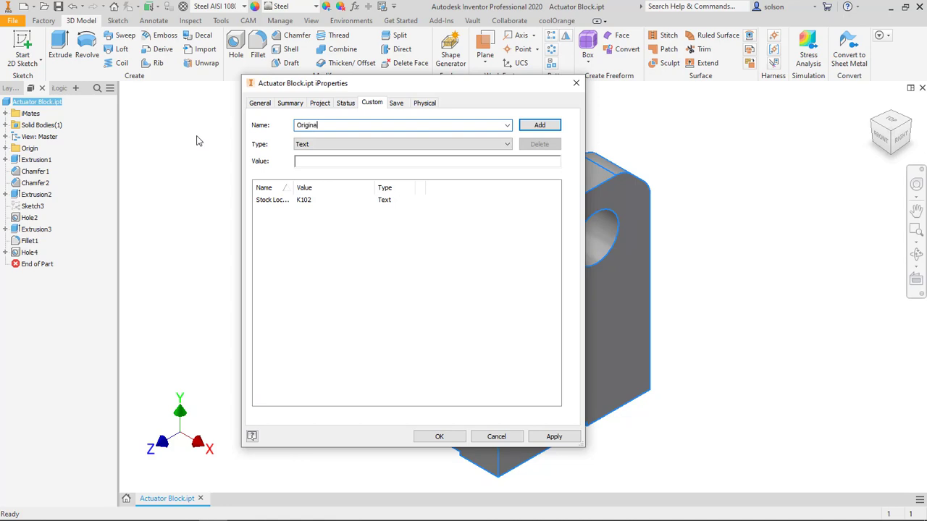
pyautogui.press('BackSpace')
pyautogui.write('tor')
pyautogui.click(554, 126)
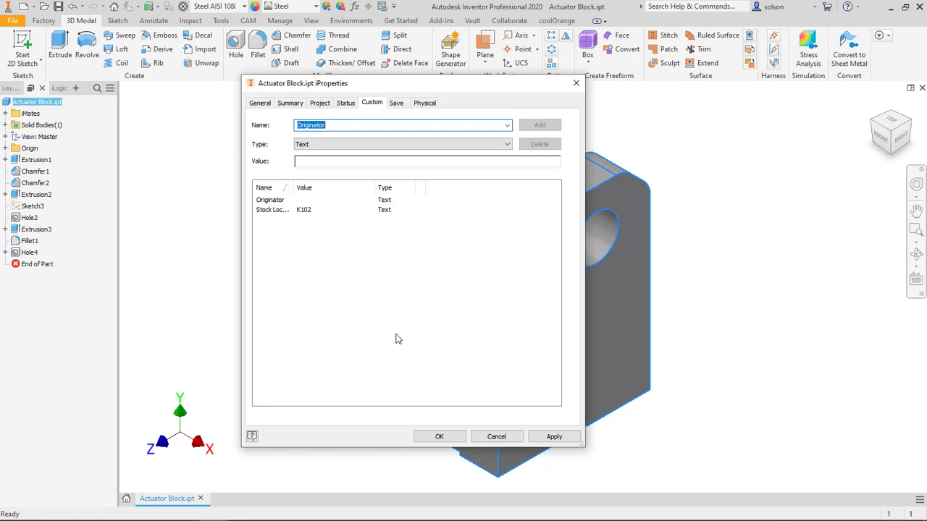
pyautogui.click(440, 437)
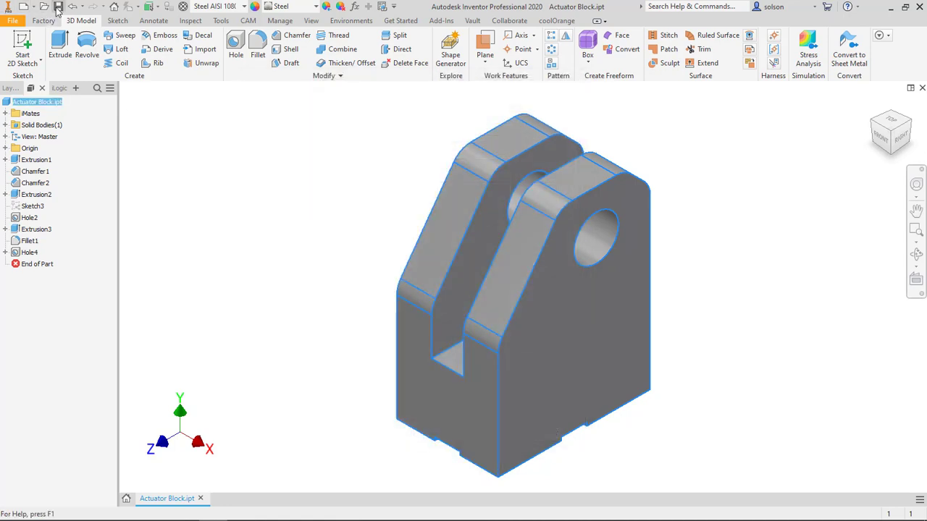
pyautogui.press('Escape')
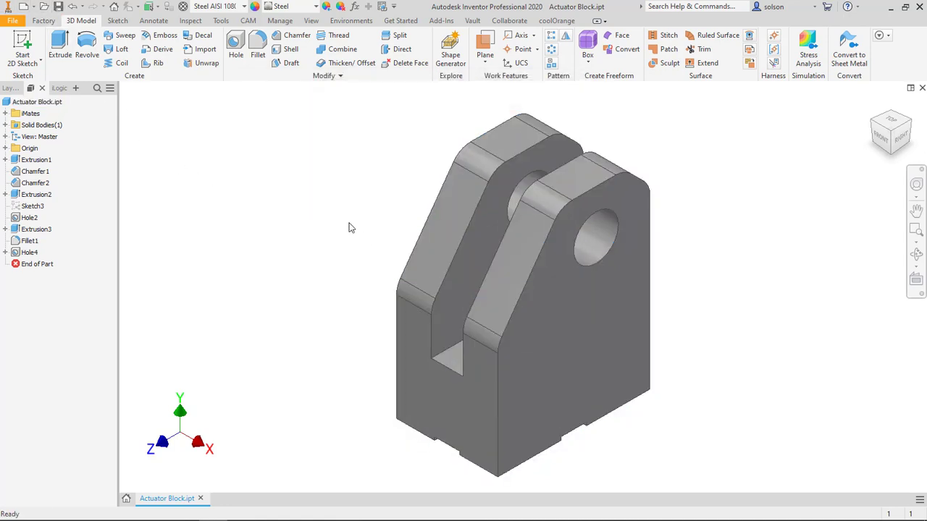
# - In Vault, open Vault Settings > Behaviors > Properties and scroll down to Stock Location
pyautogui.click(241, 513)
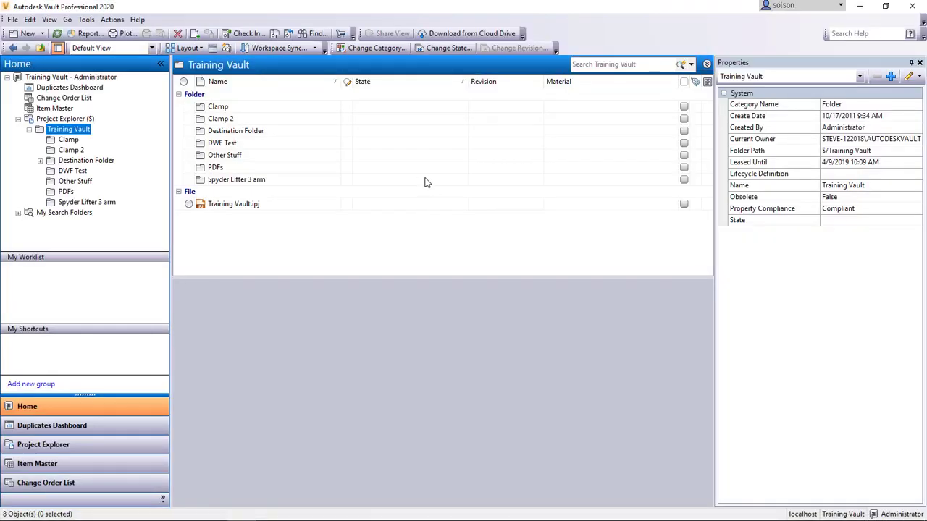
pyautogui.click(87, 19)
pyautogui.moveTo(177, 116)
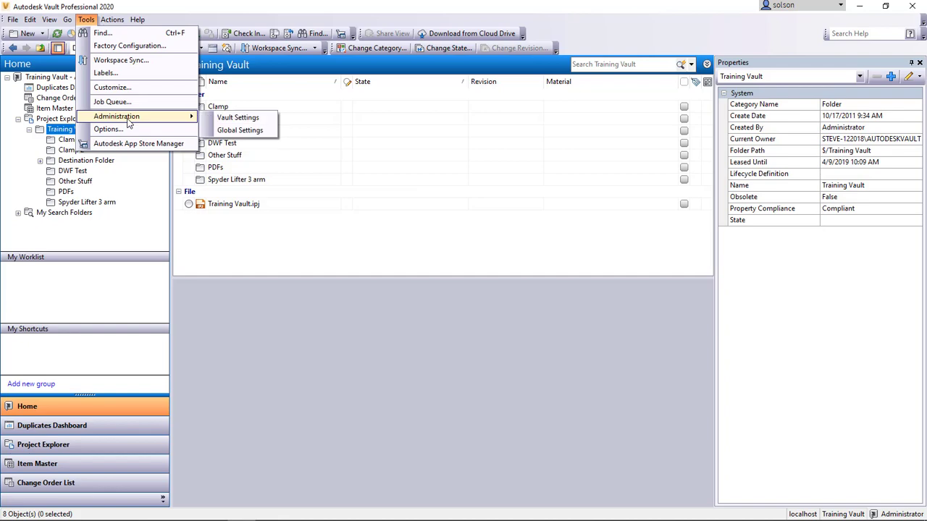
pyautogui.click(235, 118)
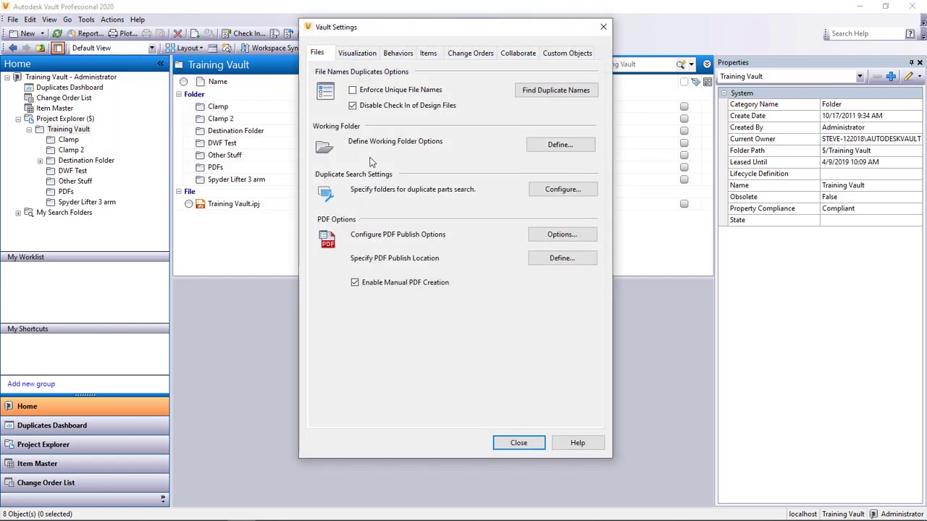
pyautogui.click(399, 54)
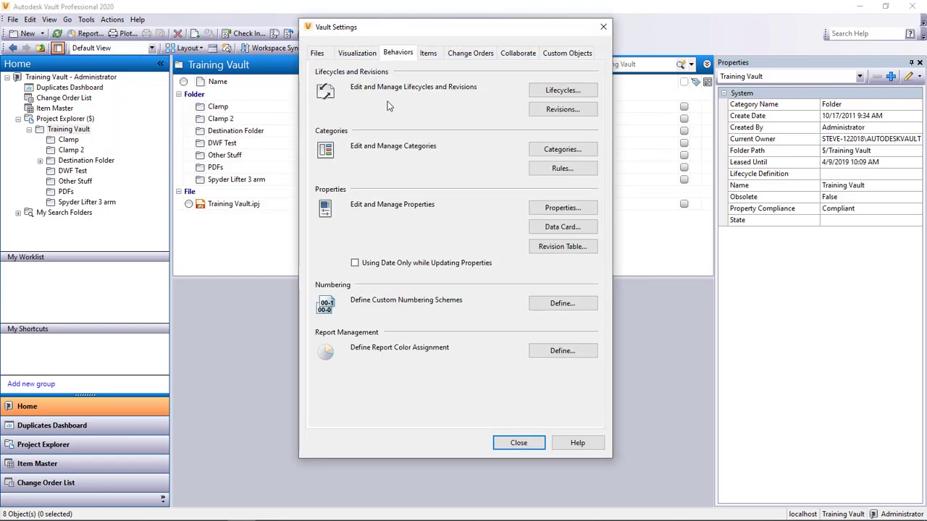
pyautogui.click(570, 209)
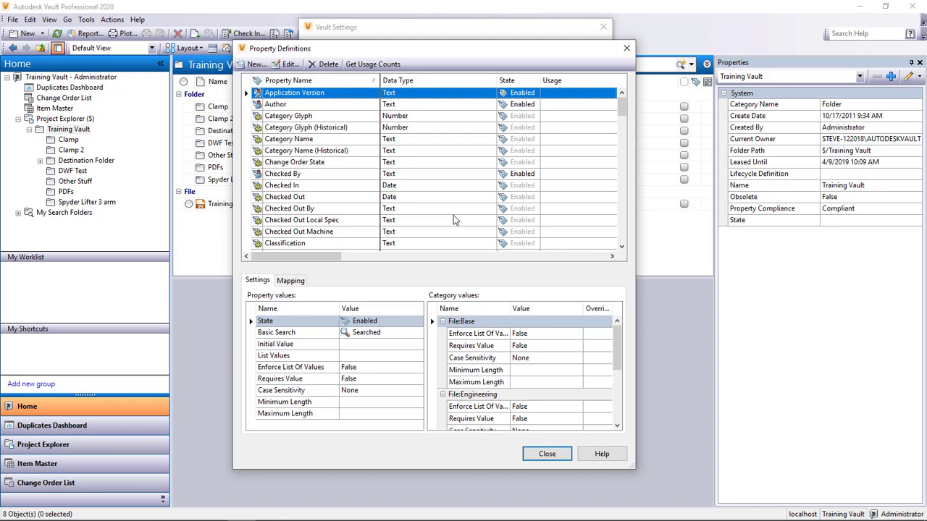
pyautogui.scroll(-15, 330, 165)
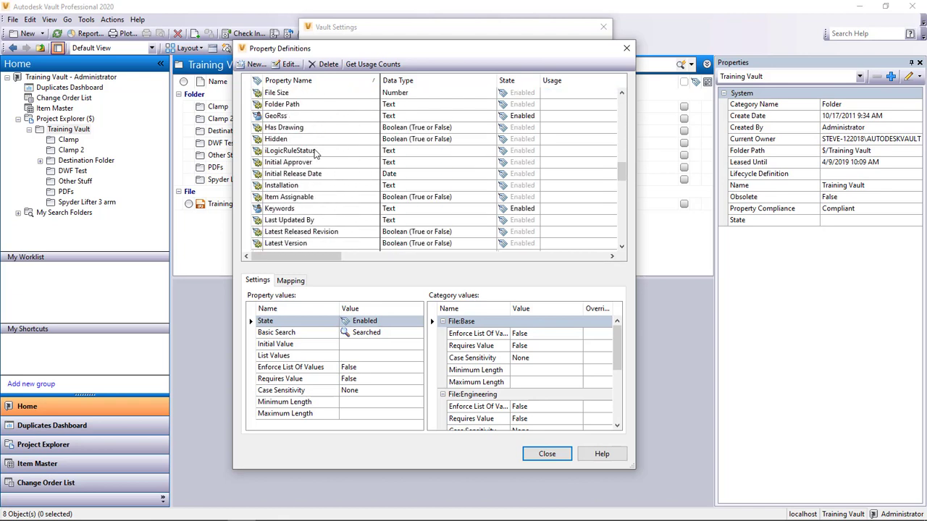
pyautogui.scroll(-10, 315, 152)
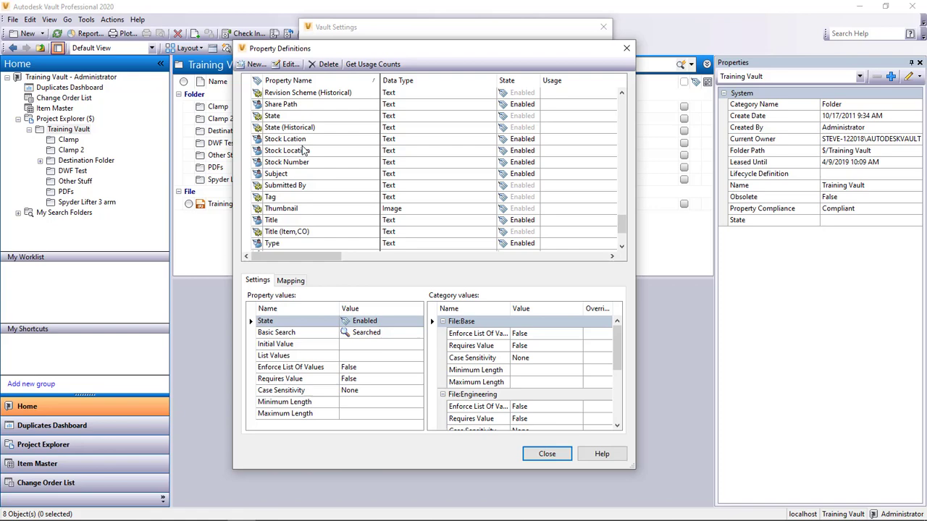
# - Edit Stock Location and add a File mapping row with Inventor as the provider
pyautogui.click(294, 150)
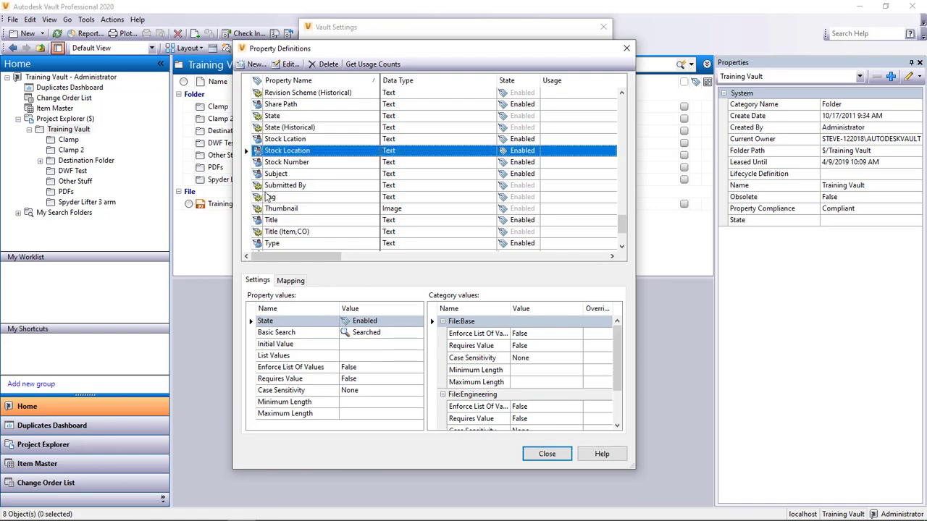
pyautogui.click(287, 64)
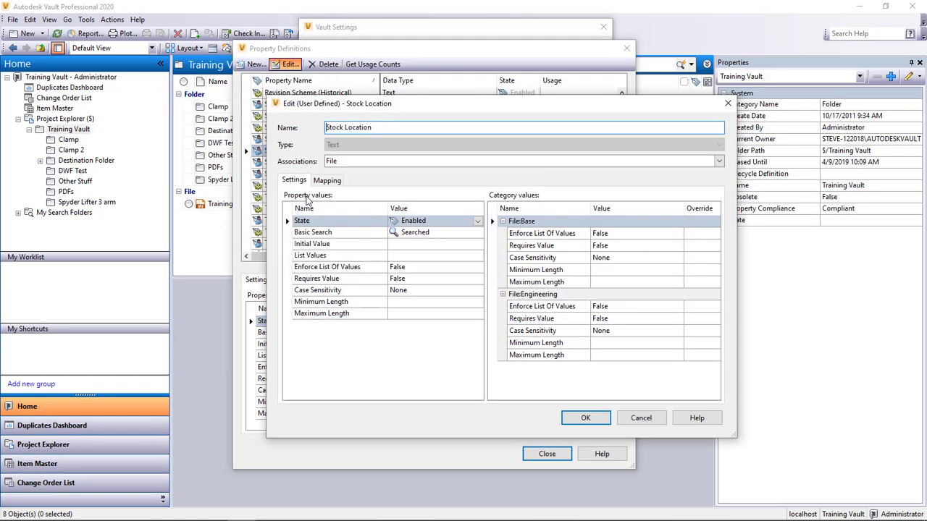
pyautogui.click(330, 182)
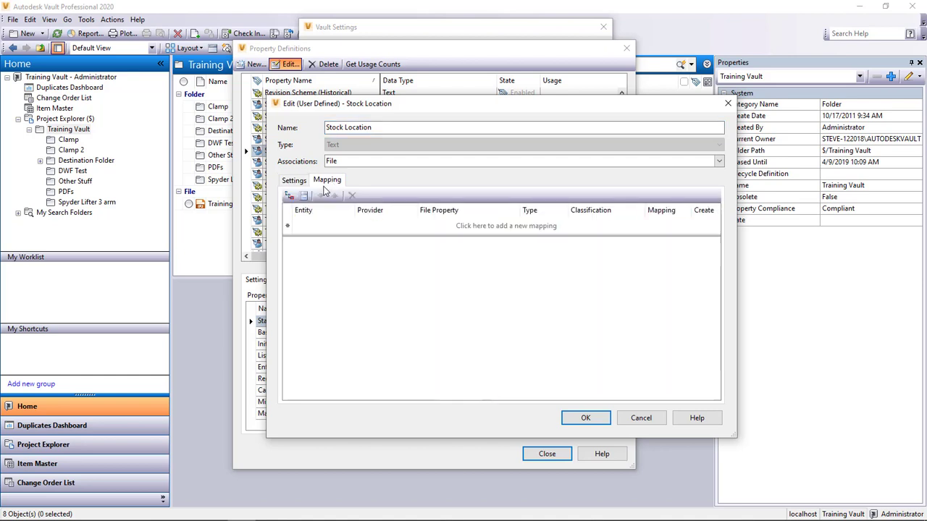
pyautogui.click(374, 226)
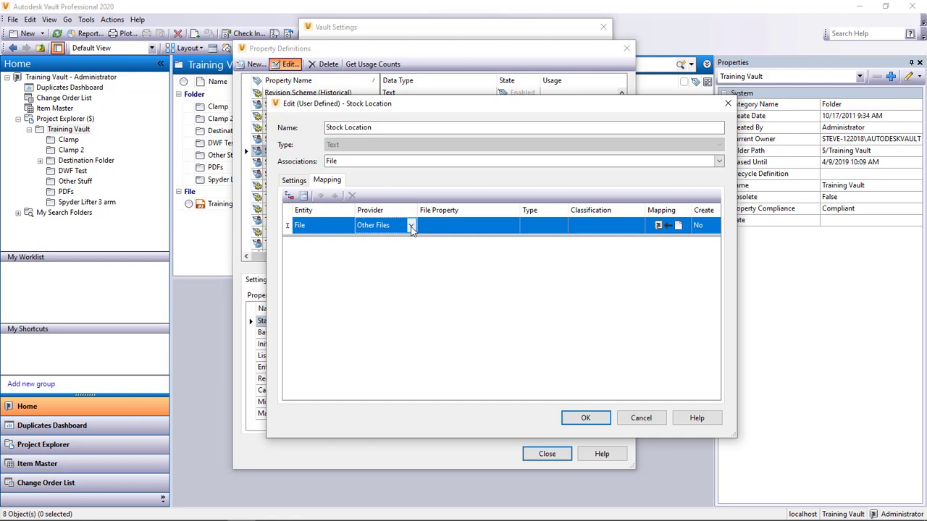
pyautogui.click(410, 226)
pyautogui.scroll(3, 411, 268)
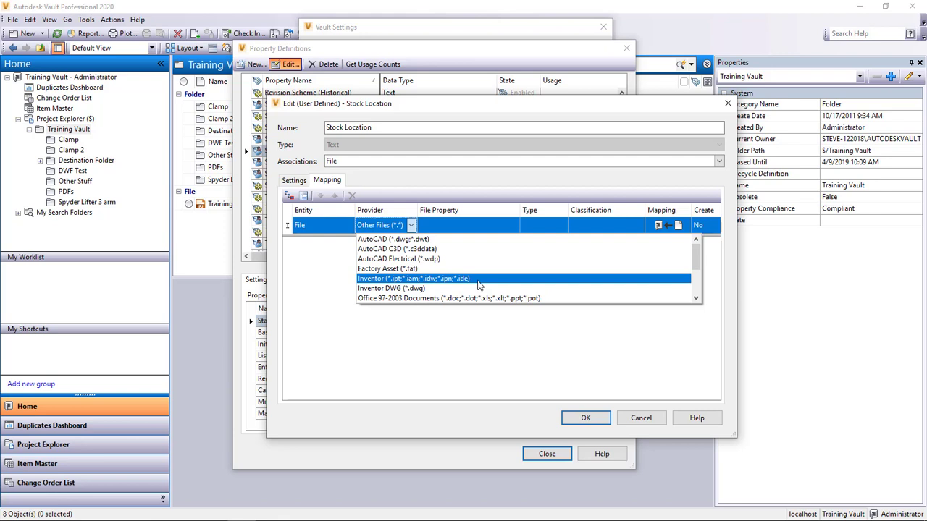
pyautogui.click(478, 279)
pyautogui.click(473, 230)
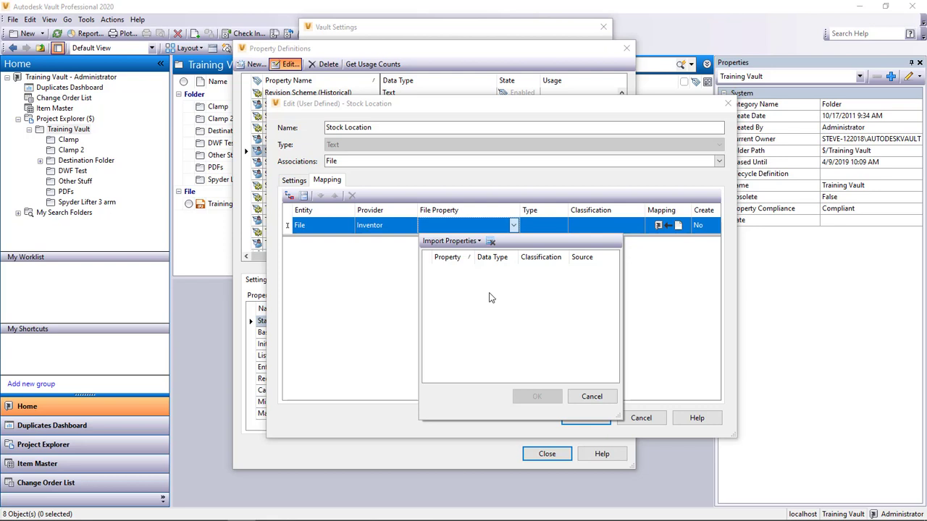
# - Import properties from Actuator Block.ipt and map the row to its Stock Location file property
pyautogui.click(477, 242)
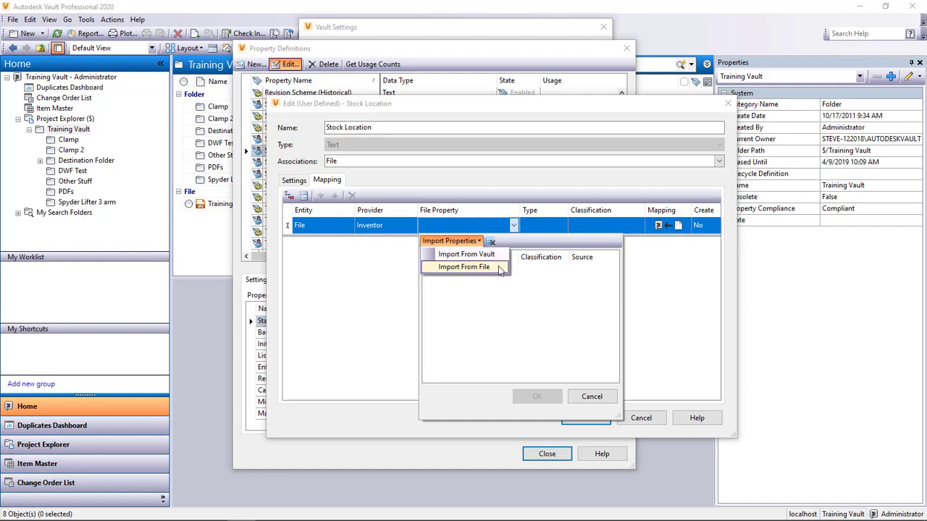
pyautogui.click(499, 268)
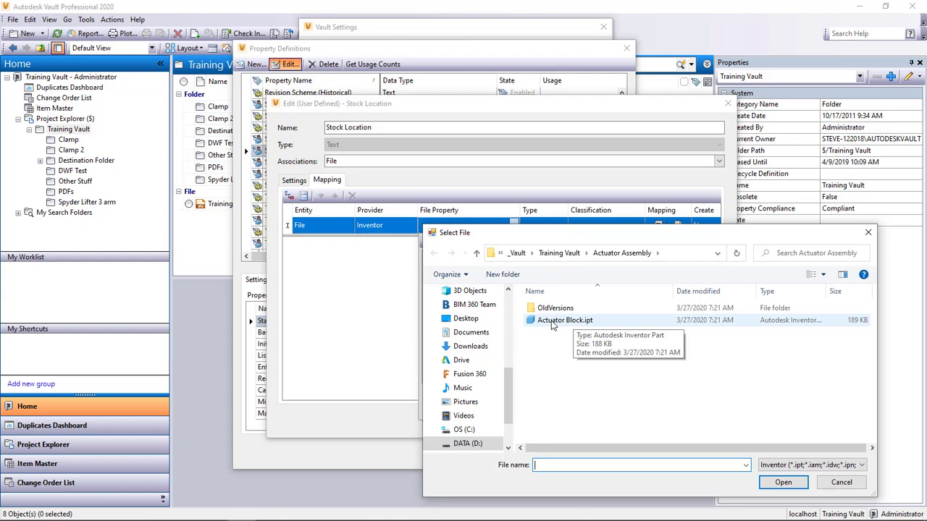
pyautogui.click(558, 320)
pyautogui.click(783, 483)
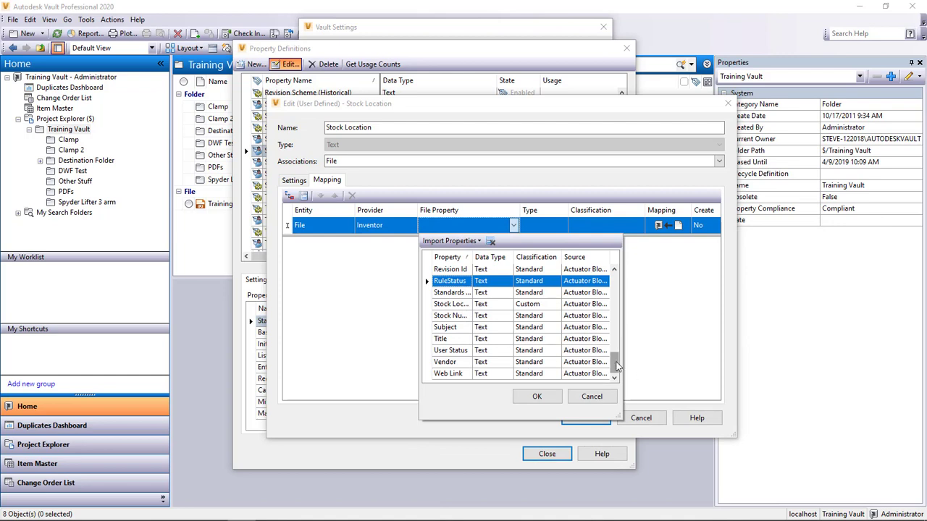
pyautogui.scroll(1, 615, 358)
pyautogui.moveTo(616, 358); pyautogui.dragTo(609, 280)
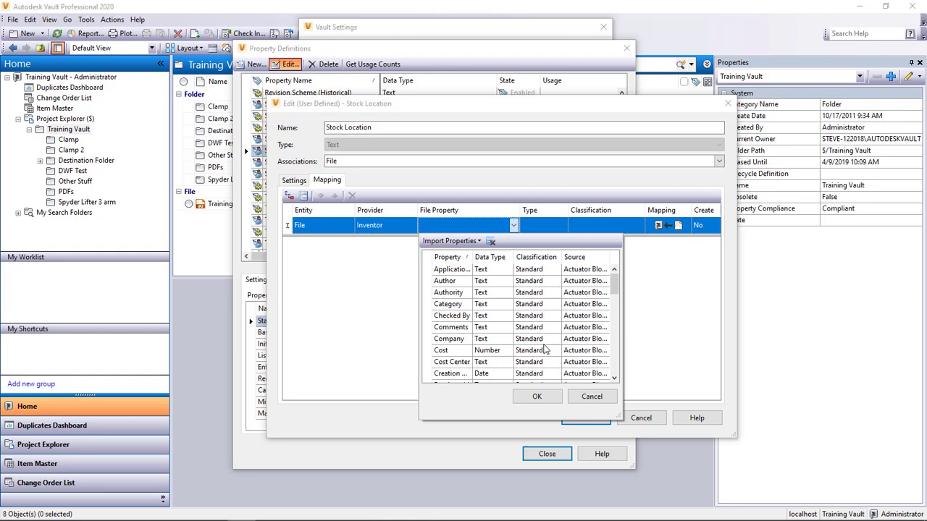
pyautogui.moveTo(614, 287); pyautogui.dragTo(617, 354)
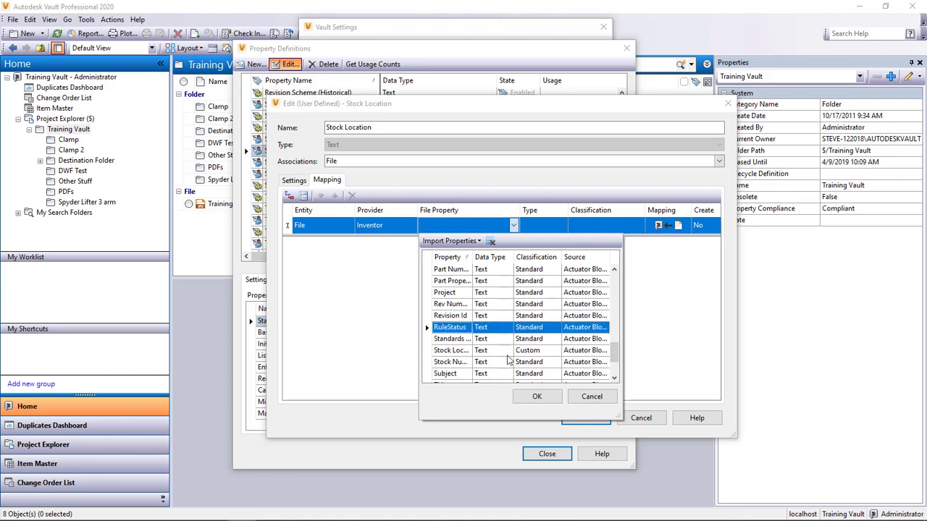
pyautogui.click(452, 350)
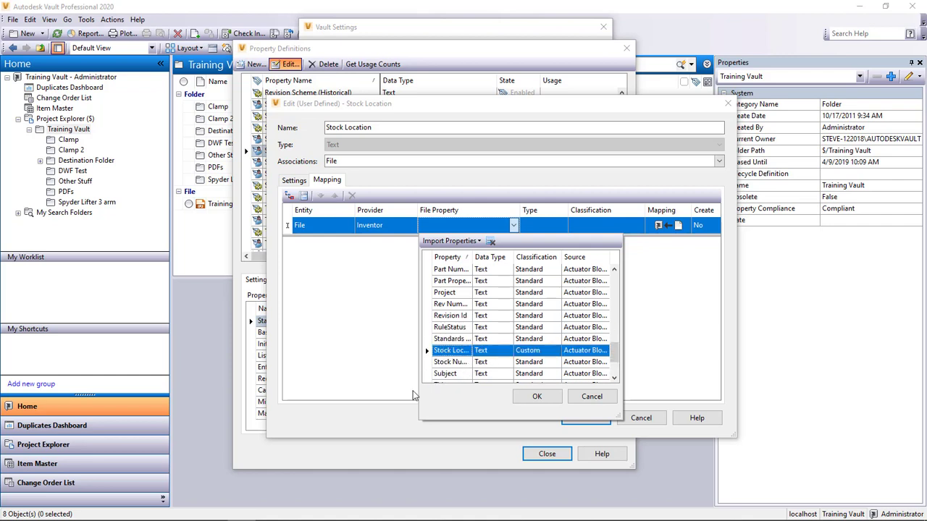
pyautogui.click(536, 398)
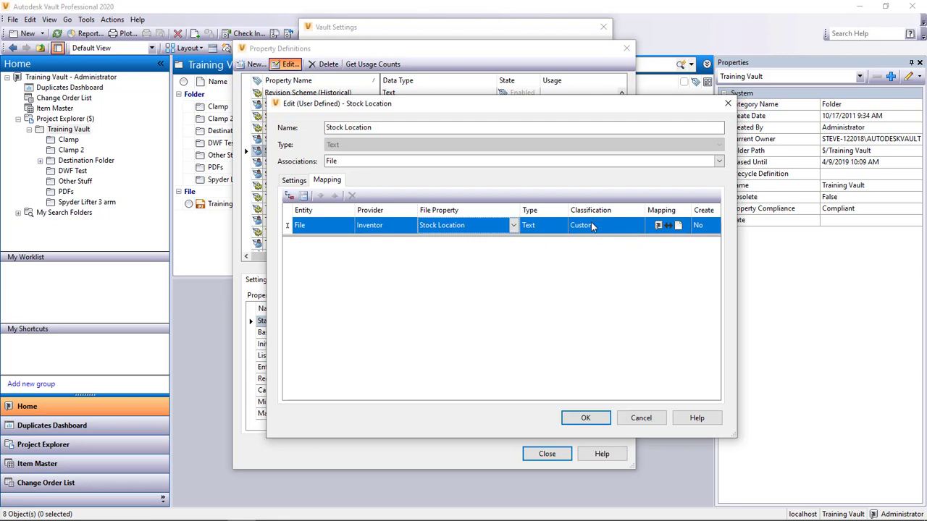
# - Make the Stock Location mapping bidirectional with Create set to Yes
pyautogui.click(678, 227)
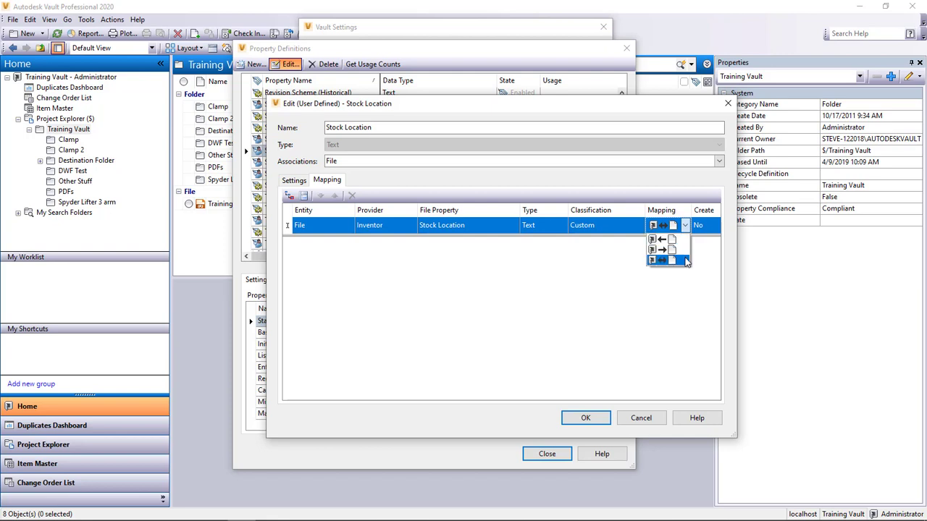
pyautogui.click(684, 260)
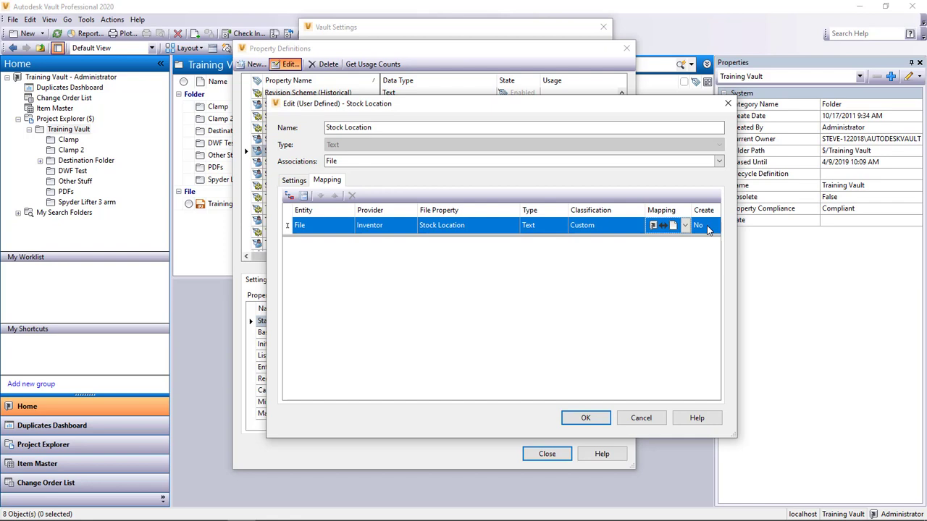
pyautogui.click(708, 229)
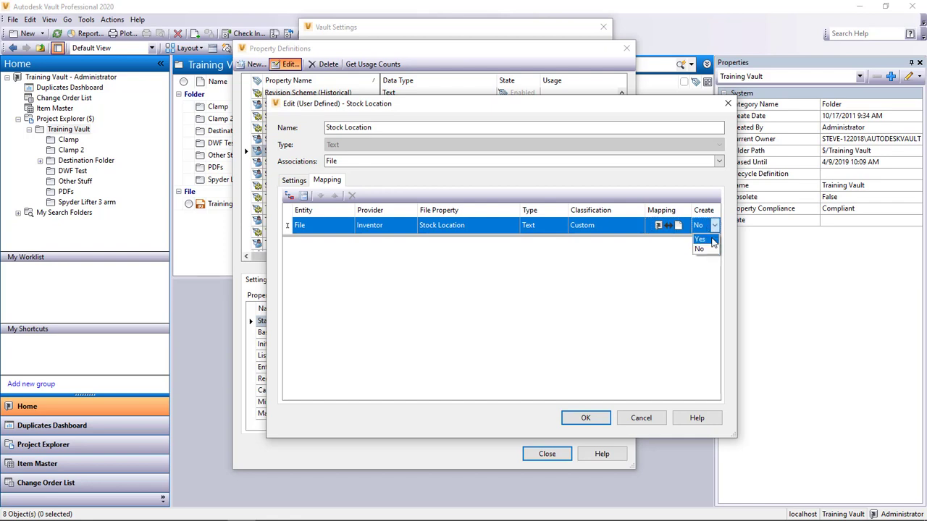
pyautogui.click(701, 242)
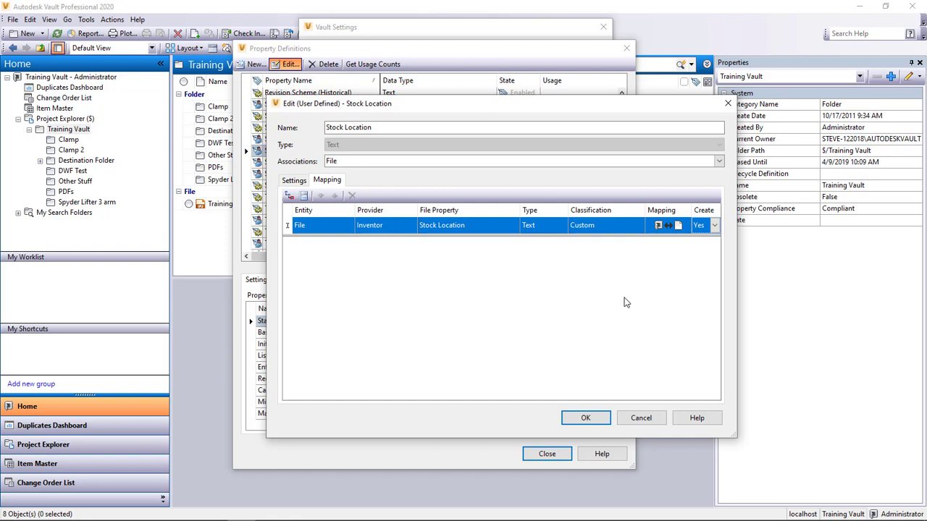
pyautogui.click(507, 255)
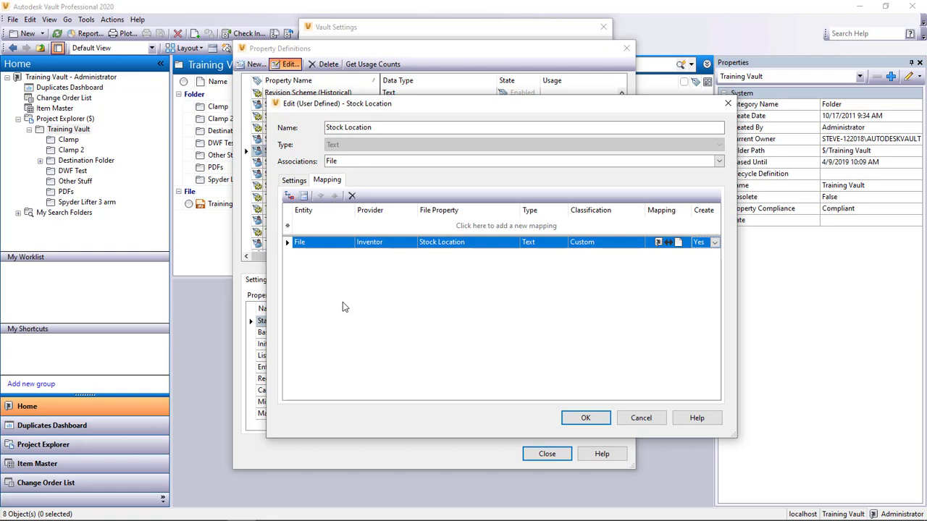
# - Save the Stock Location definition, acknowledge the re-index notice, and close Property Definitions
pyautogui.click(595, 422)
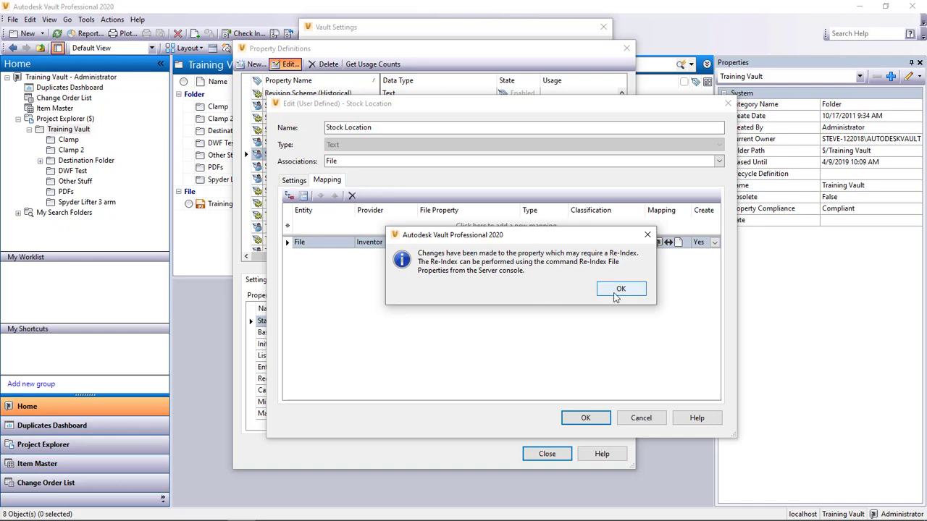
pyautogui.click(621, 289)
pyautogui.click(547, 453)
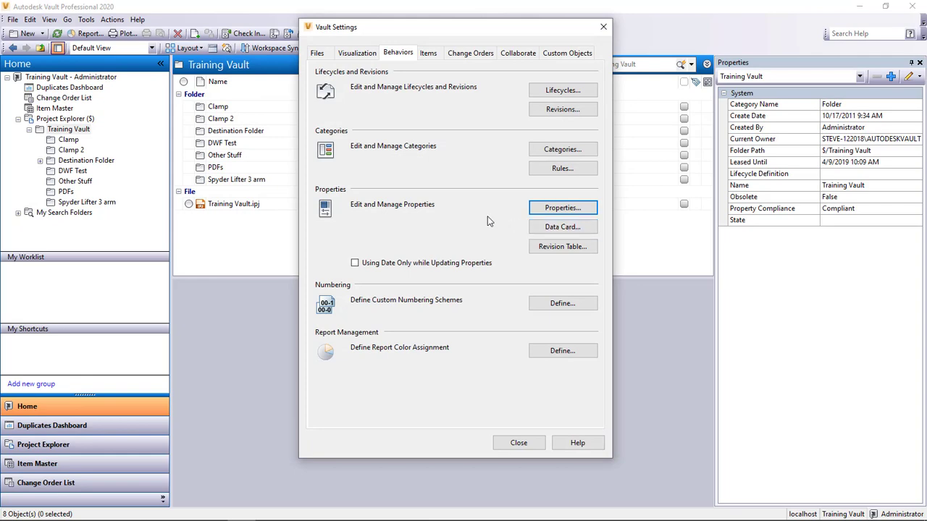
# - Reopen Property Definitions and scroll down to the Originator property
pyautogui.click(569, 208)
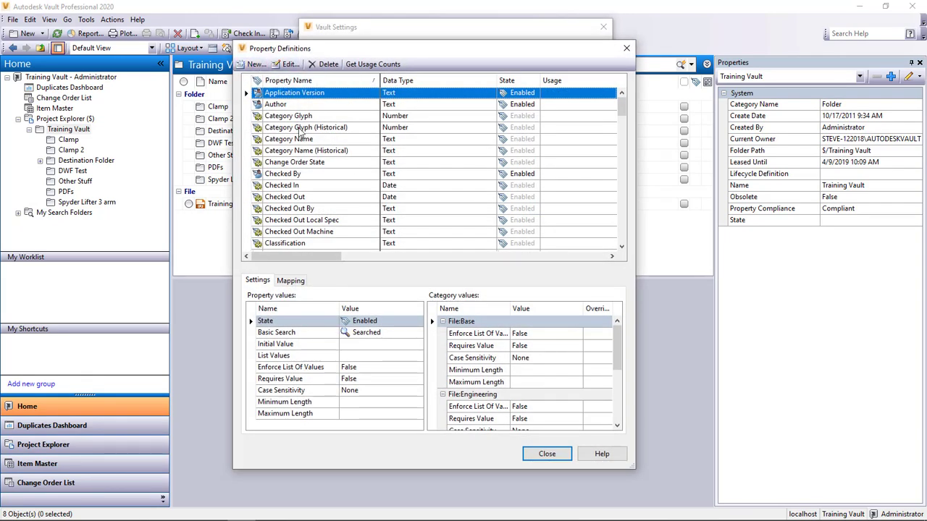
pyautogui.scroll(-1, 298, 130)
pyautogui.scroll(-9, 299, 130)
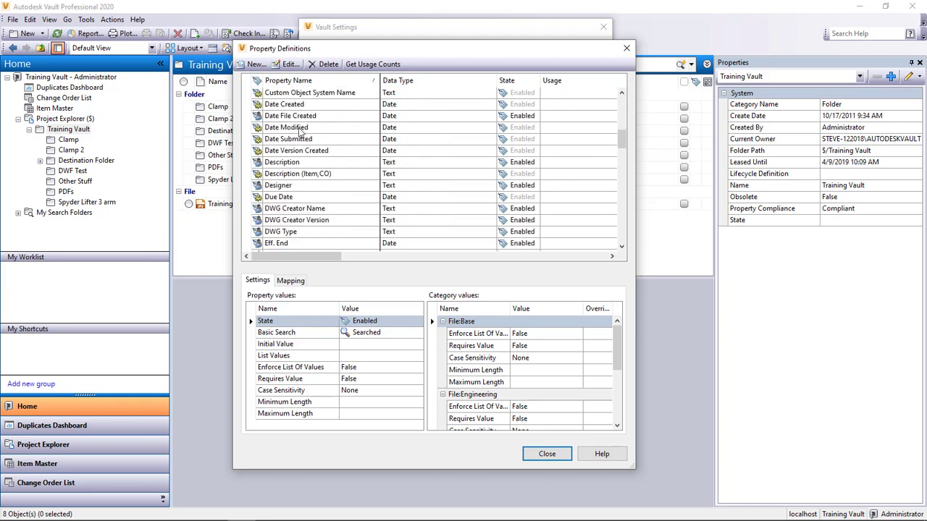
pyautogui.scroll(-10, 299, 130)
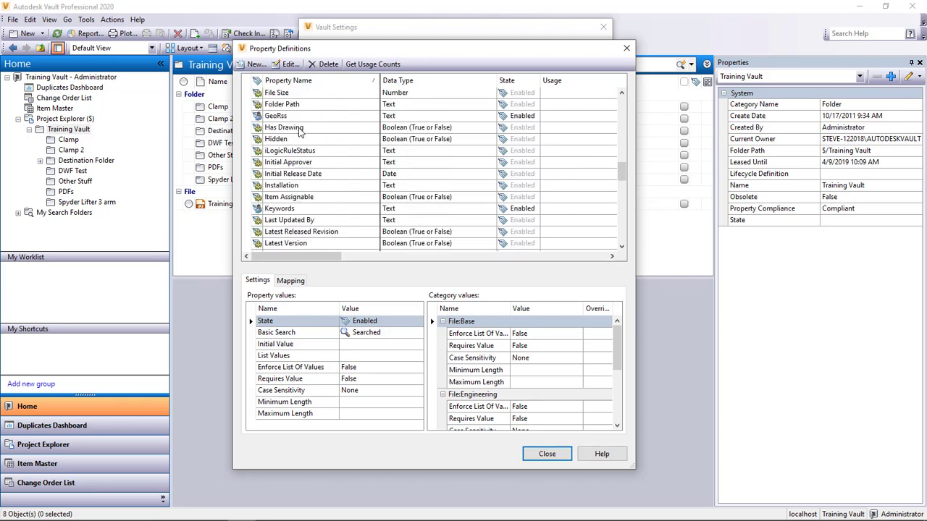
pyautogui.scroll(-4, 299, 130)
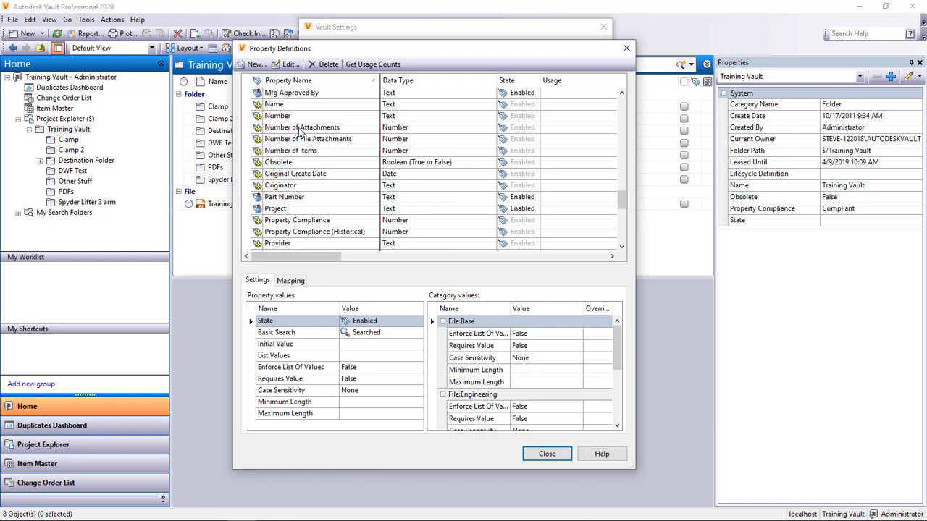
# - Edit Originator and add a File mapping row with Inventor as the provider
pyautogui.click(293, 187)
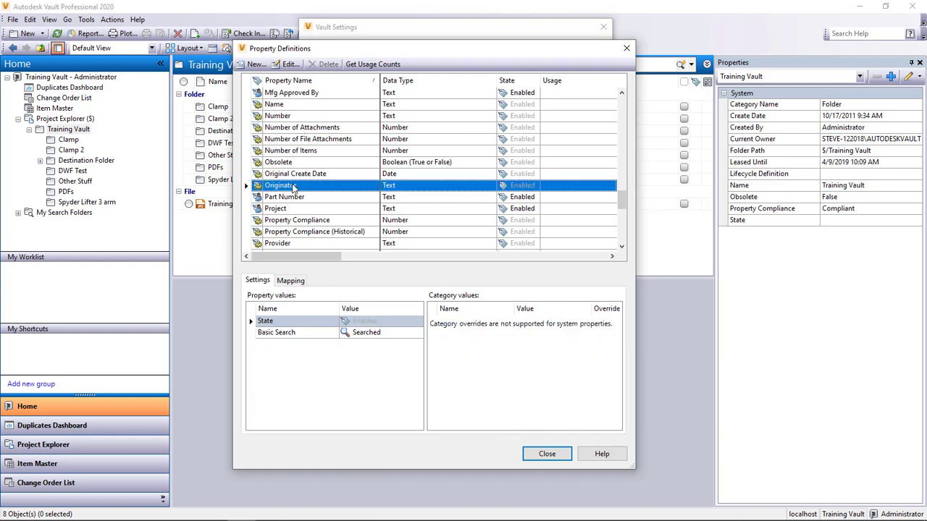
pyautogui.click(288, 66)
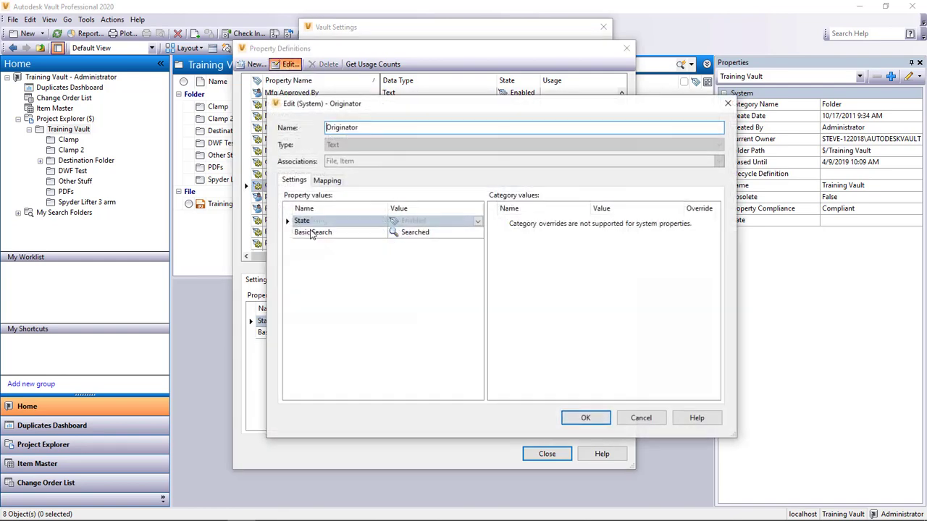
pyautogui.click(327, 180)
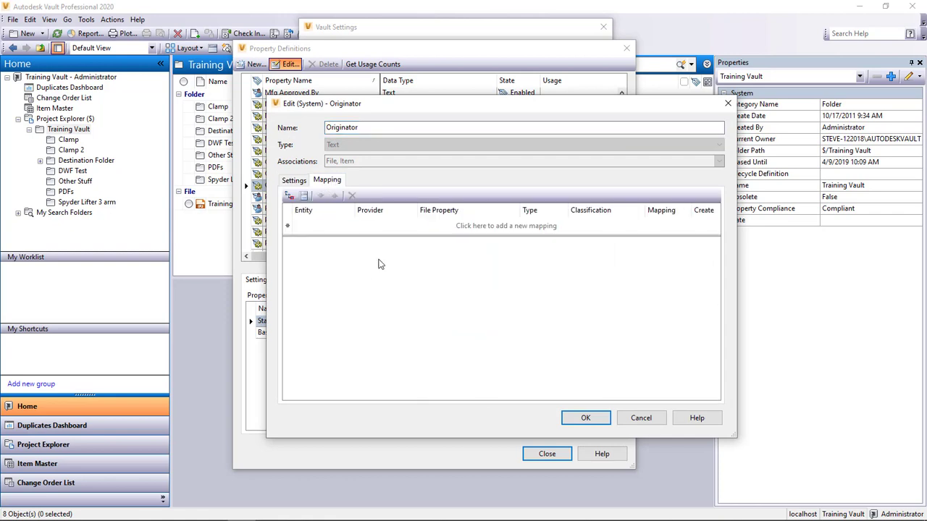
pyautogui.click(483, 226)
pyautogui.click(408, 226)
pyautogui.click(411, 225)
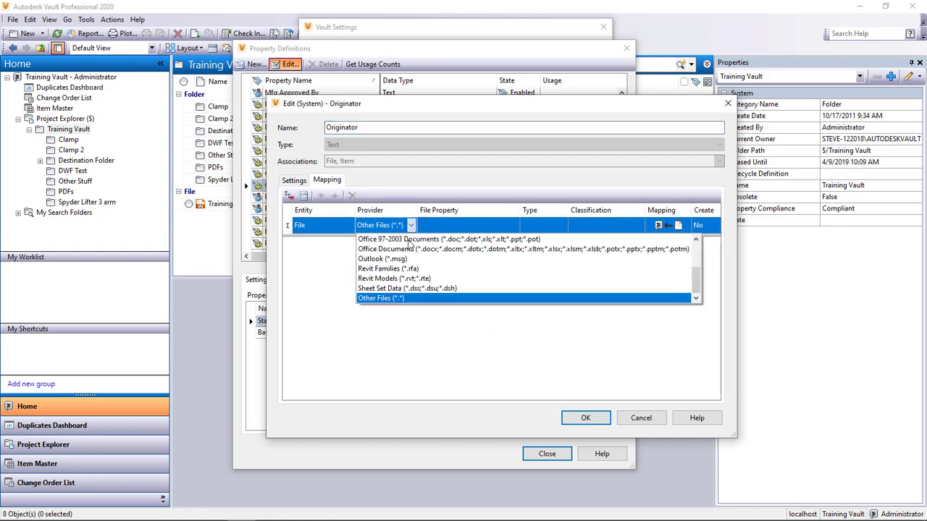
pyautogui.scroll(2, 411, 269)
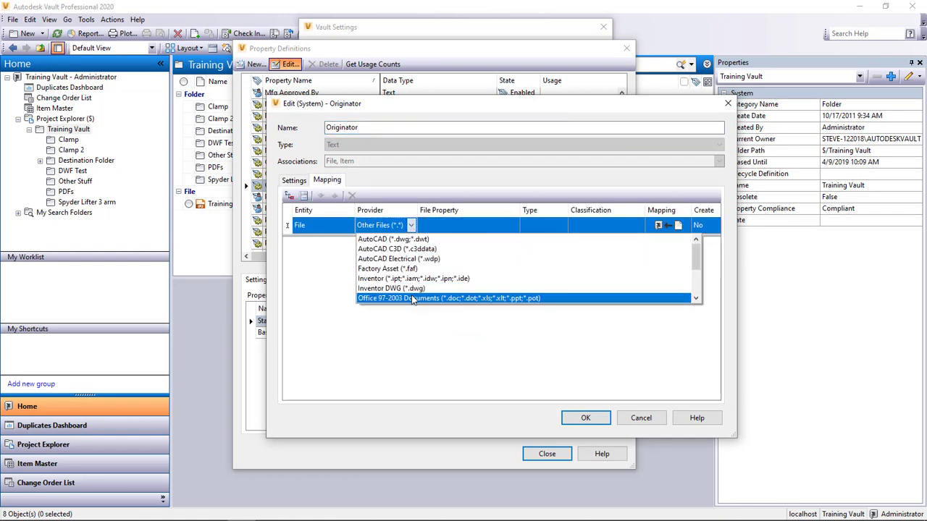
pyautogui.click(417, 280)
# - Import properties from Actuator Block.ipt and map the row to its Originator file property
pyautogui.click(482, 228)
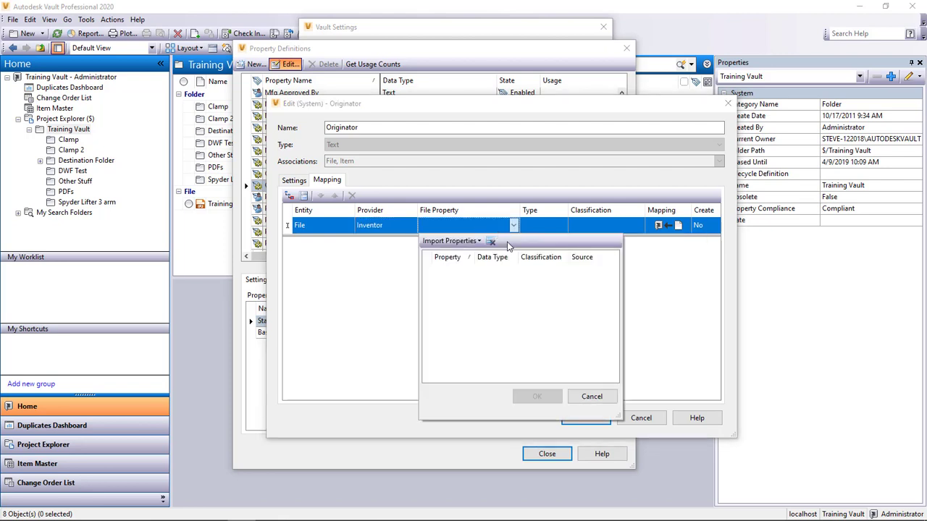
pyautogui.click(470, 243)
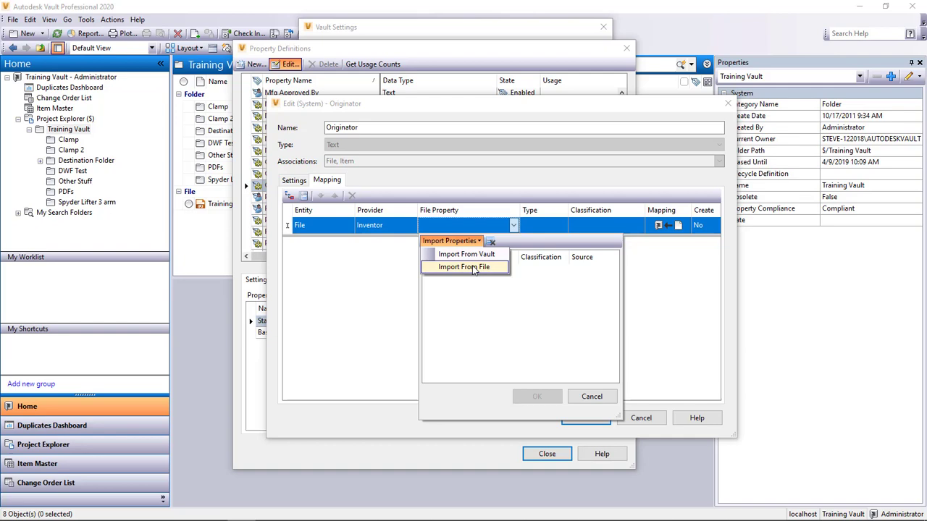
pyautogui.click(473, 268)
pyautogui.click(565, 320)
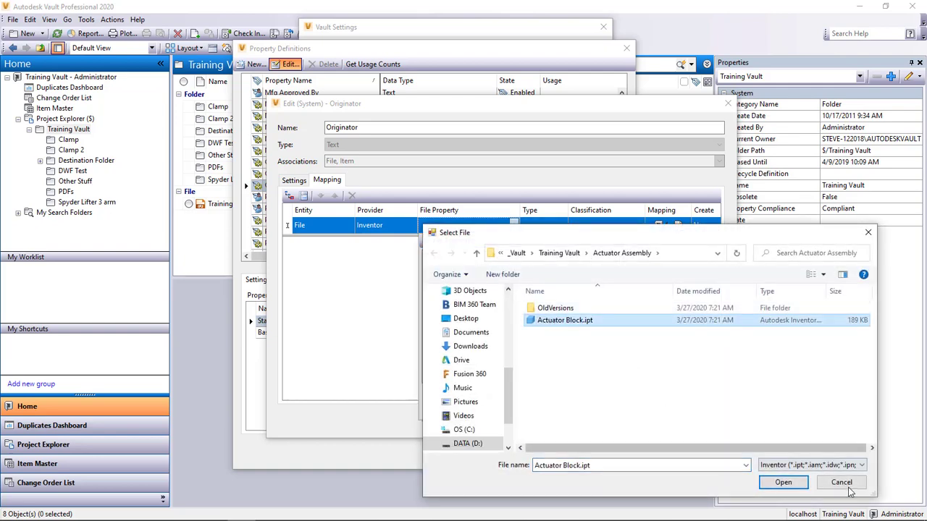
pyautogui.click(783, 482)
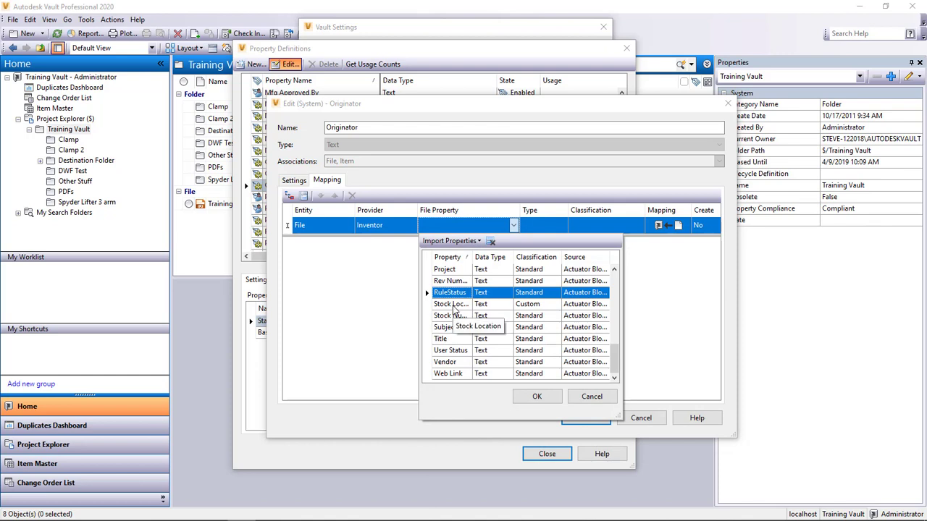
pyautogui.scroll(1, 453, 308)
pyautogui.click(458, 281)
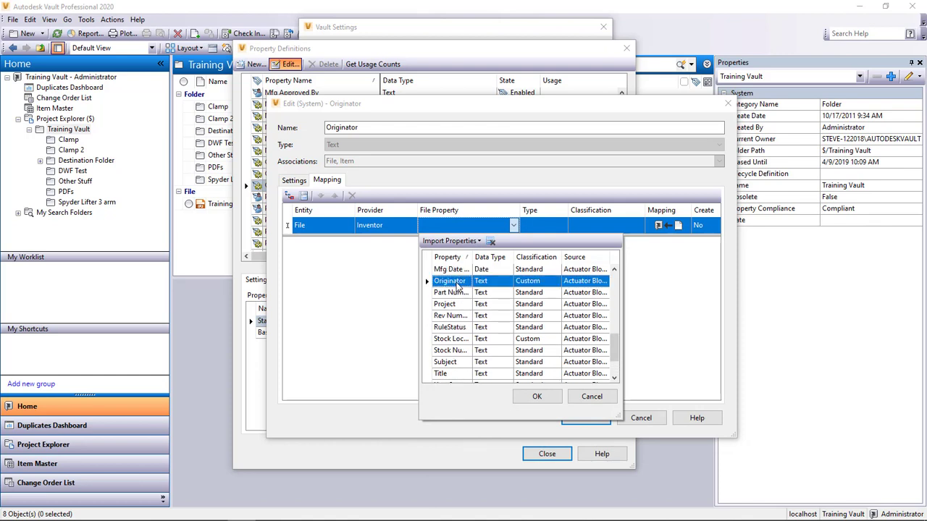
pyautogui.click(537, 397)
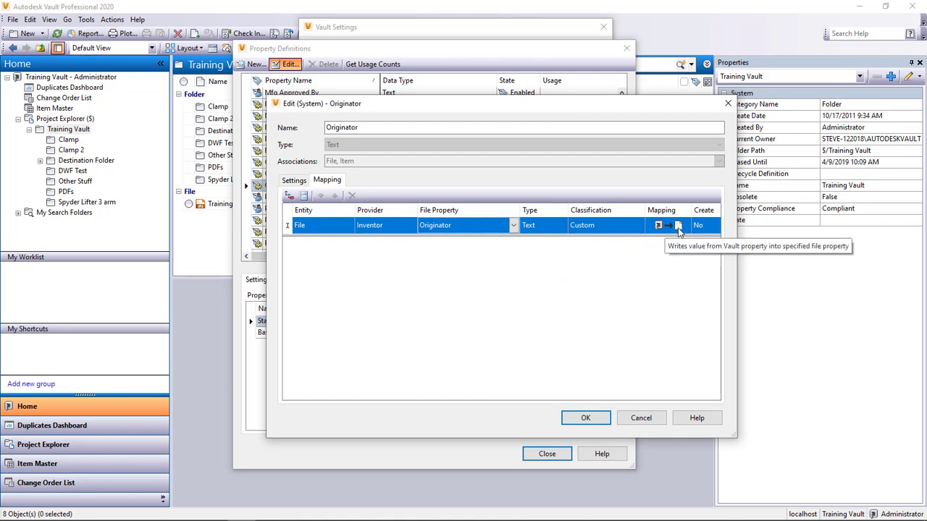
# - Set the Originator mapping to write Vault values into the file, Create Yes, then save and close
pyautogui.click(679, 228)
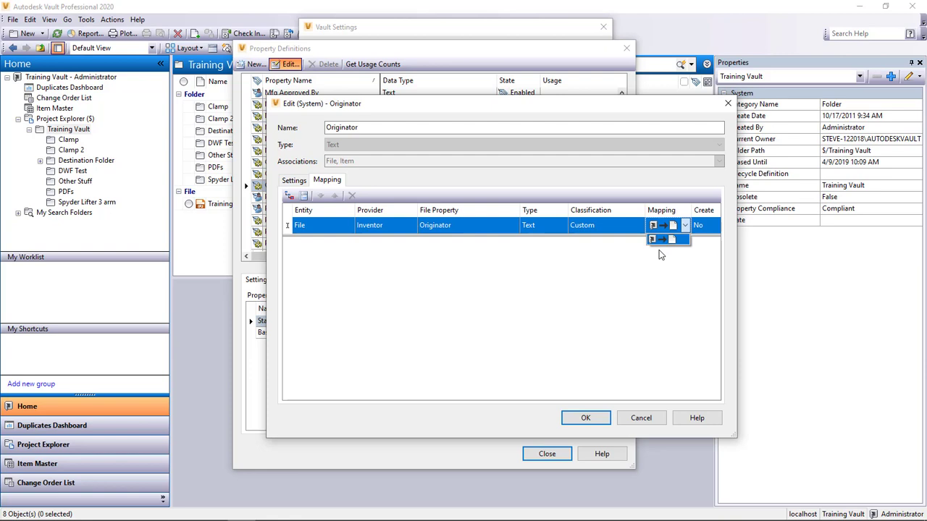
pyautogui.click(662, 240)
pyautogui.click(715, 243)
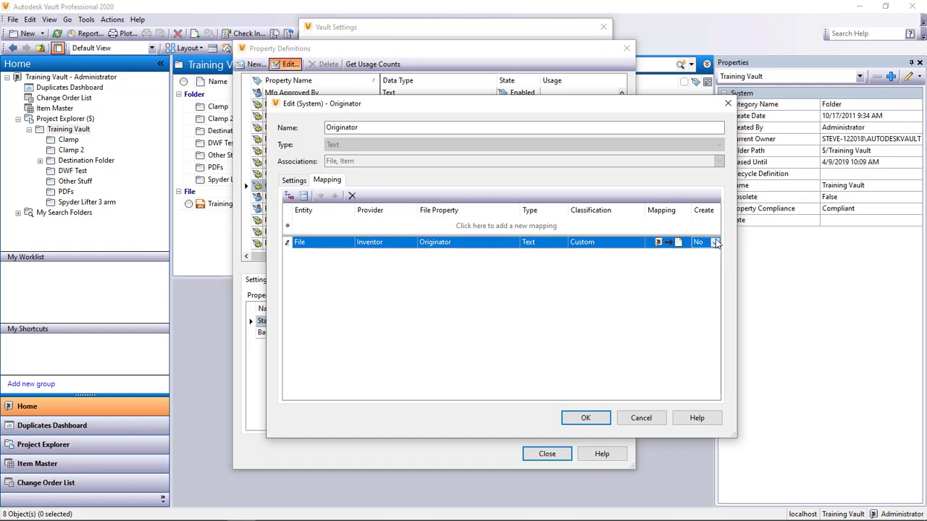
pyautogui.click(715, 243)
pyautogui.click(710, 262)
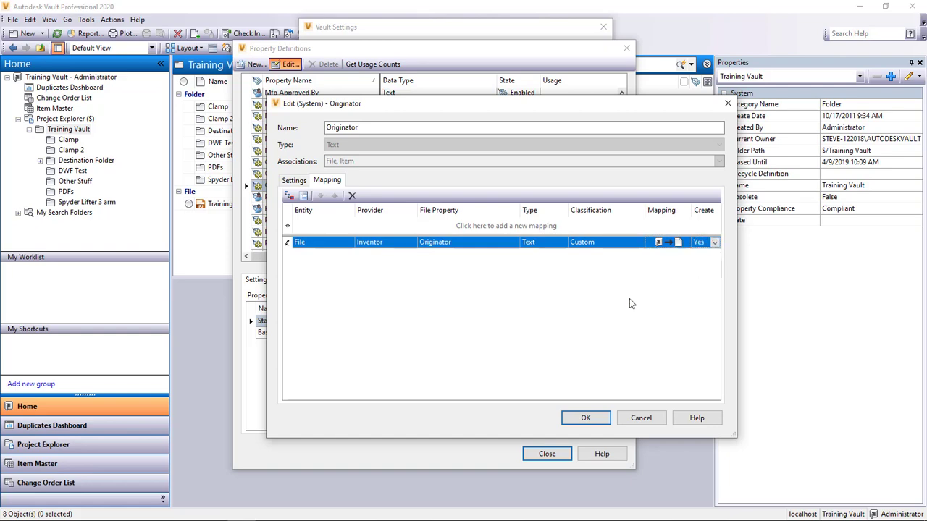
pyautogui.click(585, 418)
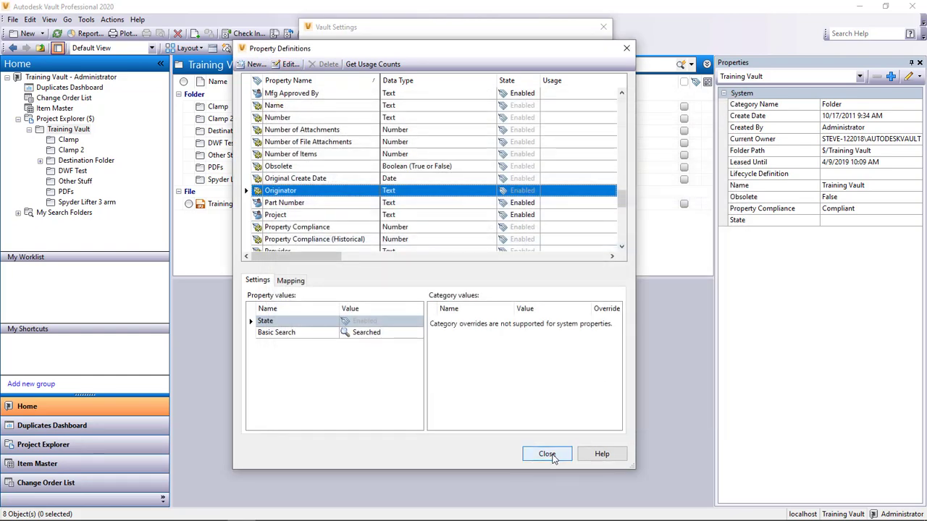
pyautogui.click(548, 454)
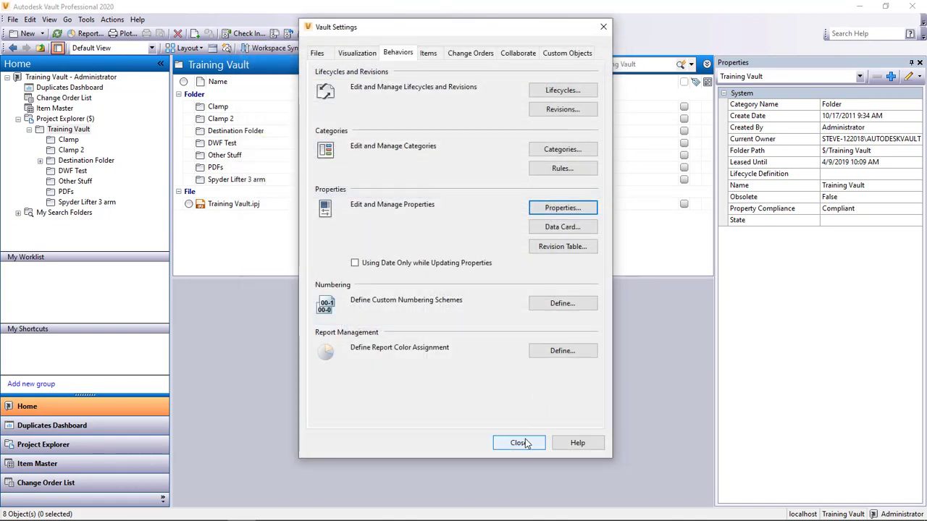
pyautogui.click(519, 443)
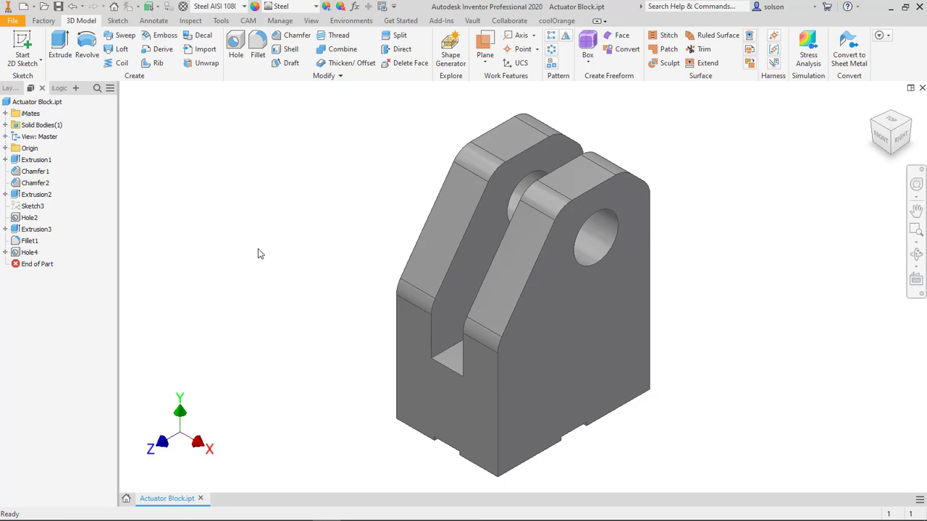
# - Review Actuator Block's custom iProperties: Originator still blank, Stock Location K102
pyautogui.click(32, 104)
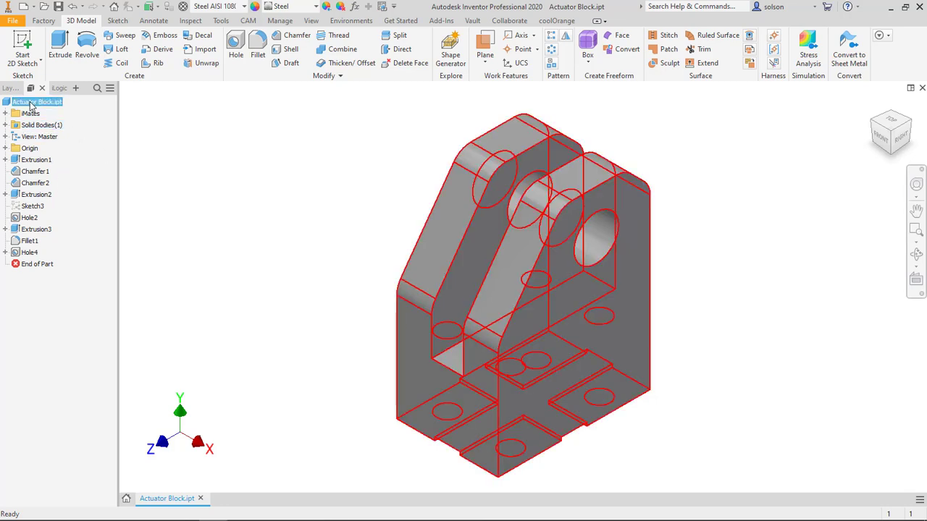
pyautogui.rightClick(34, 107)
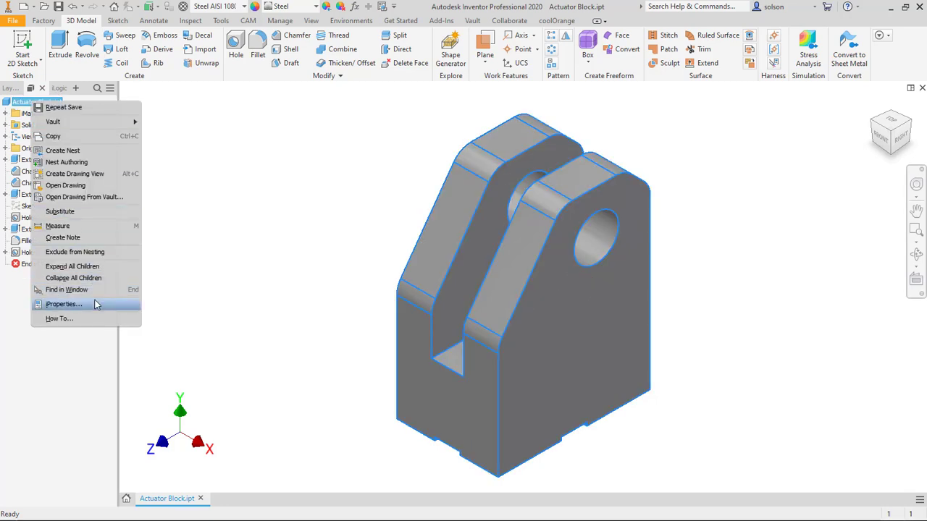
pyautogui.click(64, 304)
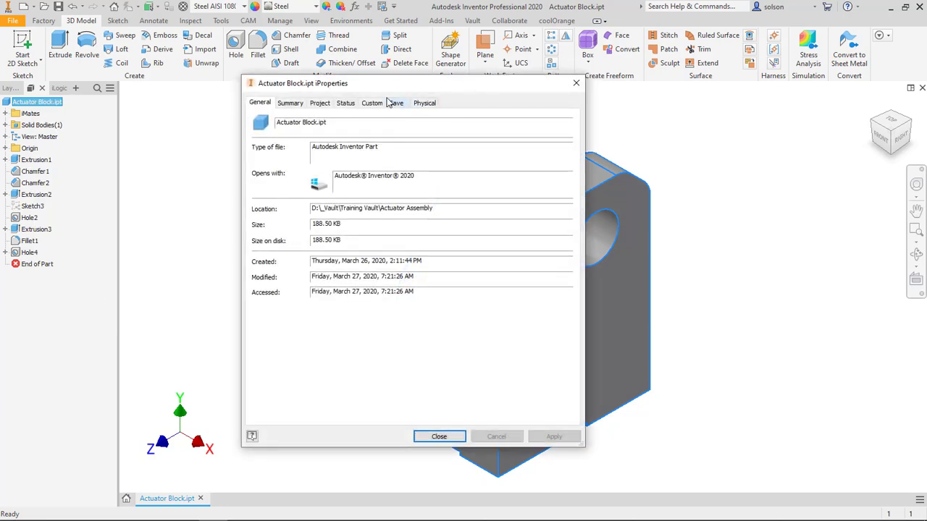
pyautogui.click(373, 102)
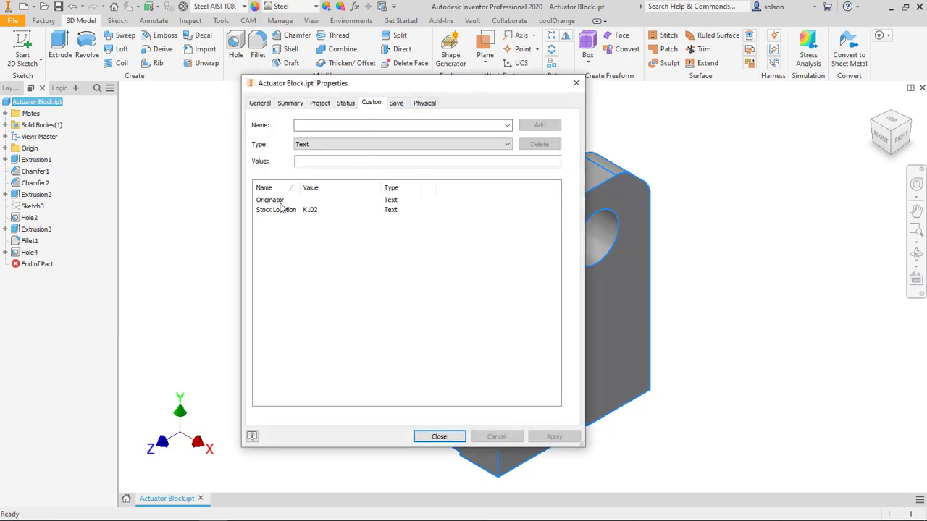
pyautogui.click(439, 436)
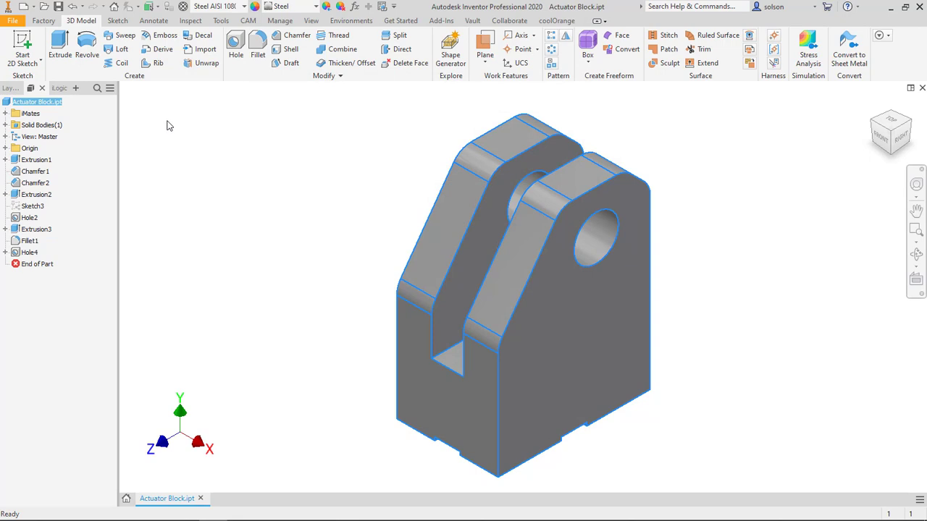
pyautogui.click(472, 21)
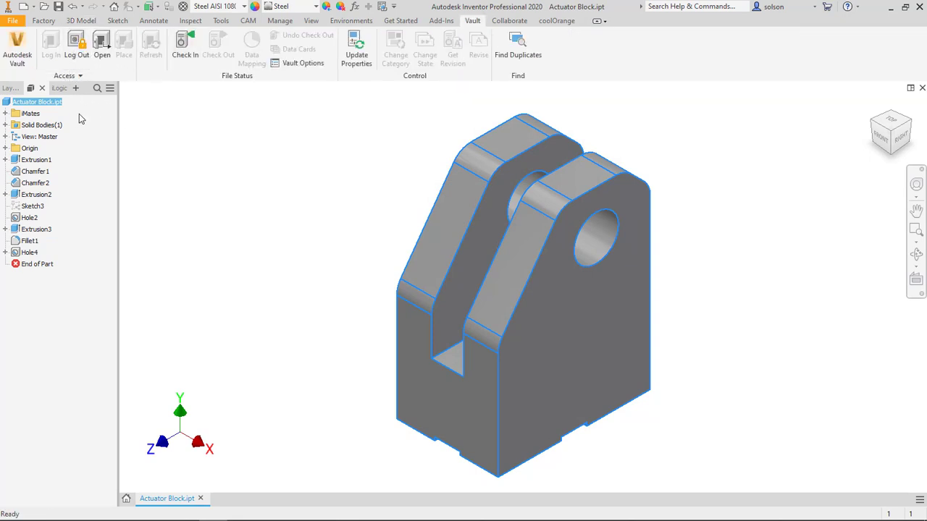
# - Add the Vault browser pane and check Actuator Block.ipt in to the Training Vault
pyautogui.rightClick(33, 106)
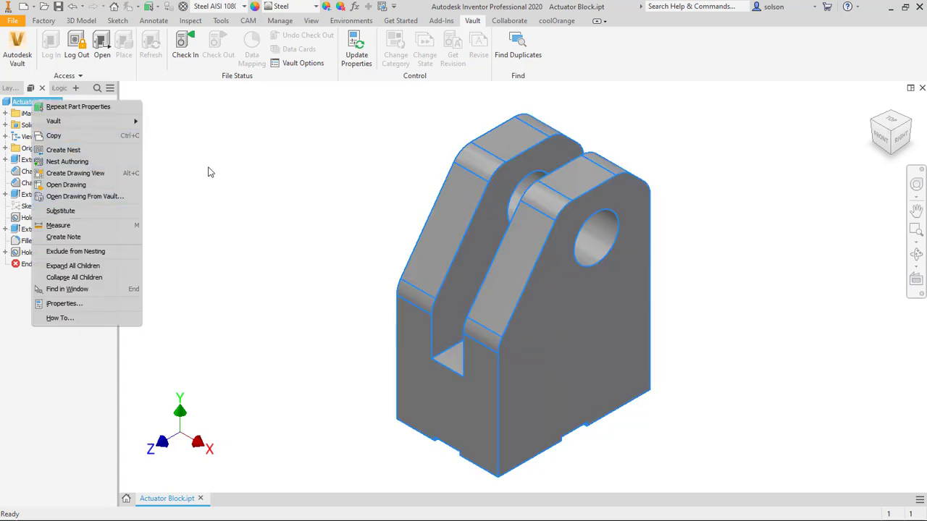
pyautogui.click(11, 101)
pyautogui.click(75, 87)
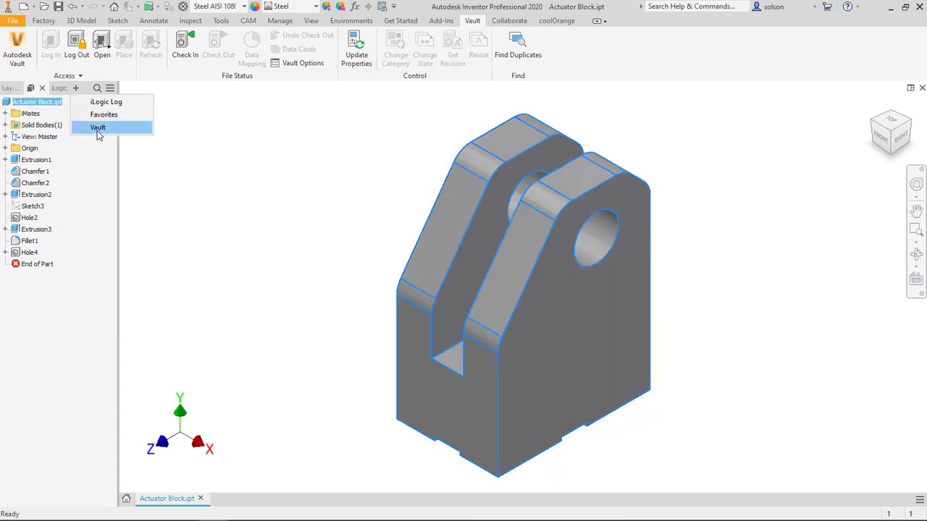
pyautogui.click(97, 129)
pyautogui.rightClick(45, 128)
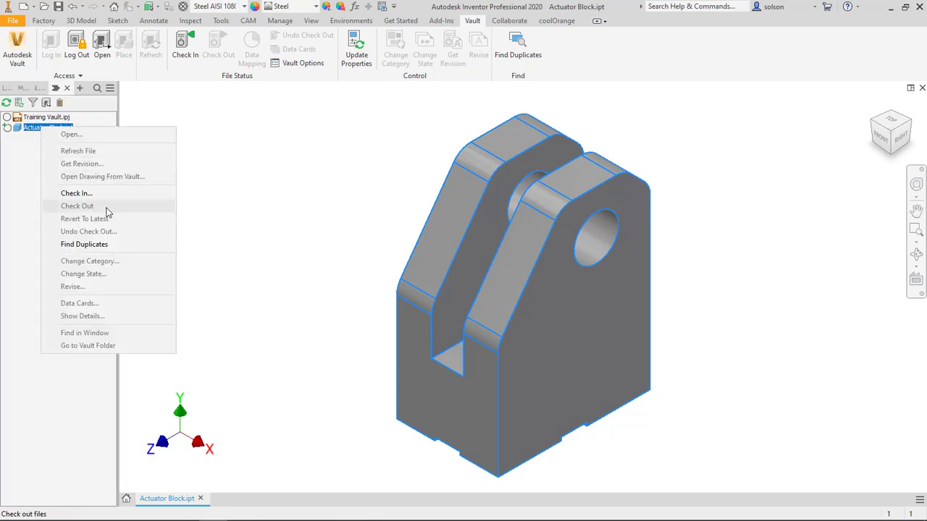
pyautogui.click(107, 194)
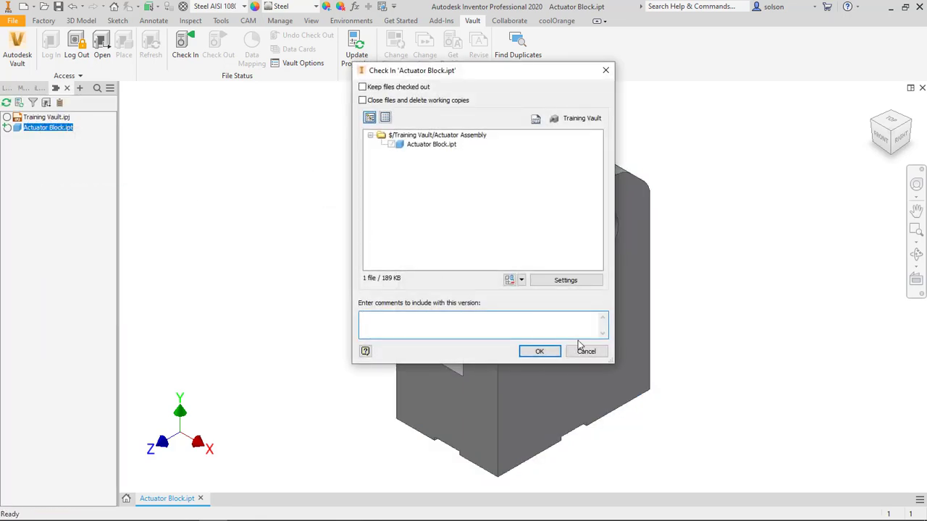
pyautogui.click(539, 351)
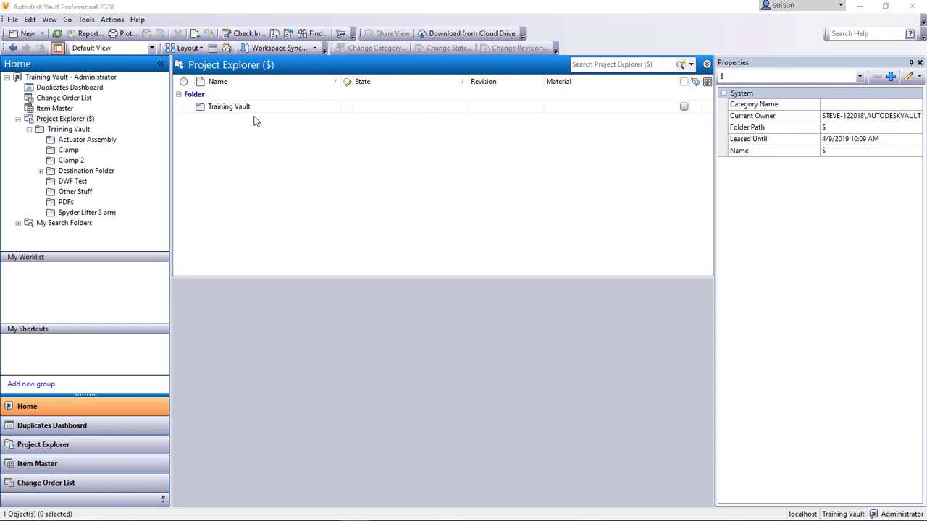
# - Review Actuator Block.ipt in the Actuator Assembly folder: Originator Administrator, Stock Location K102
pyautogui.click(57, 34)
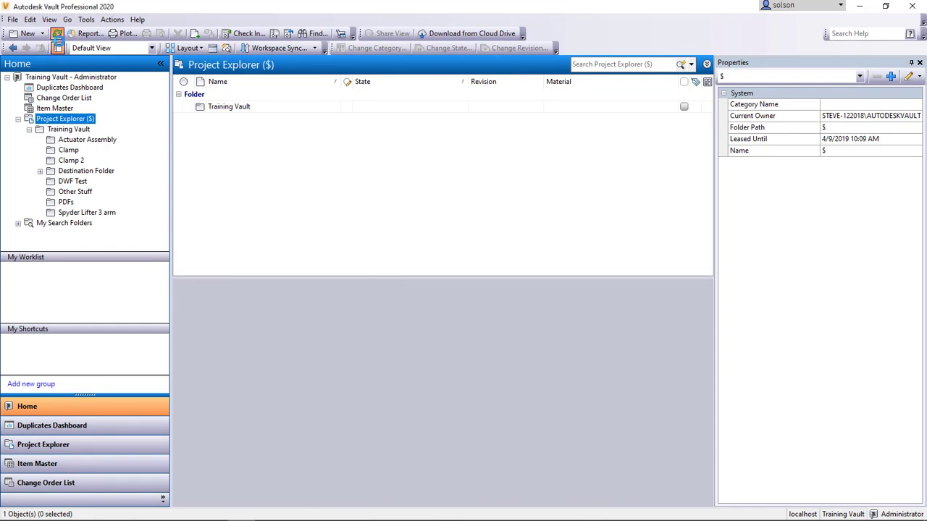
pyautogui.click(72, 139)
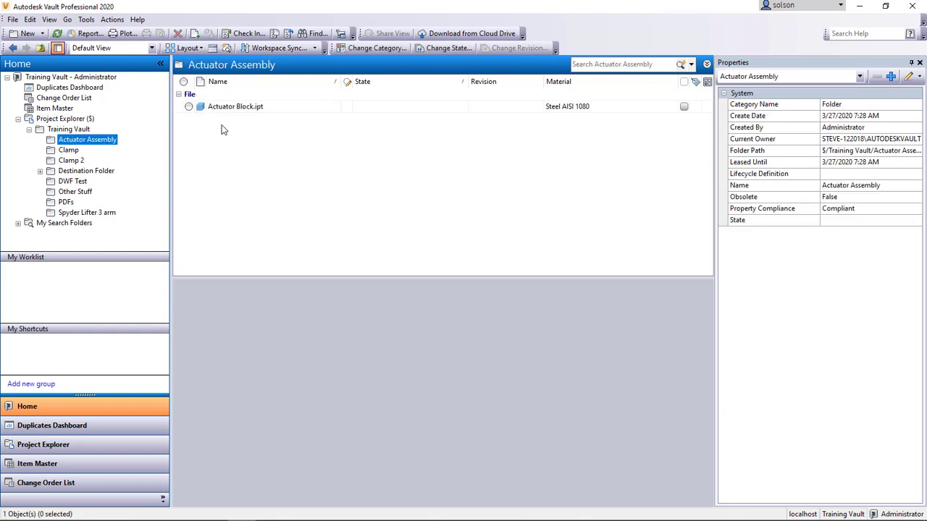
pyautogui.click(236, 109)
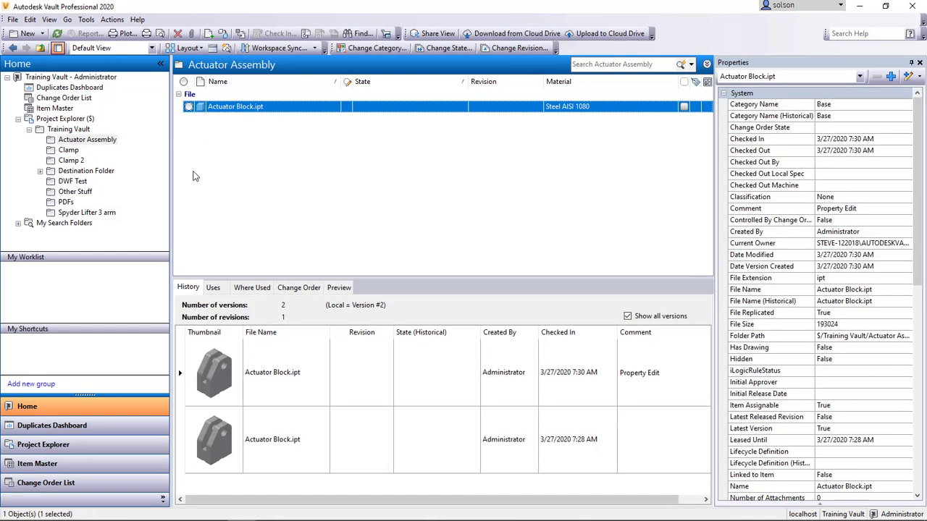
pyautogui.scroll(-12, 781, 155)
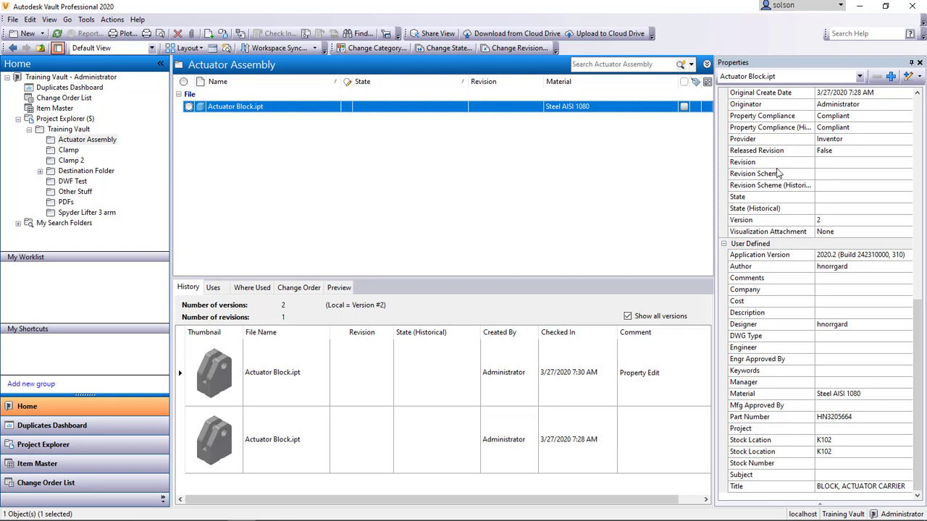
pyautogui.scroll(2, 781, 264)
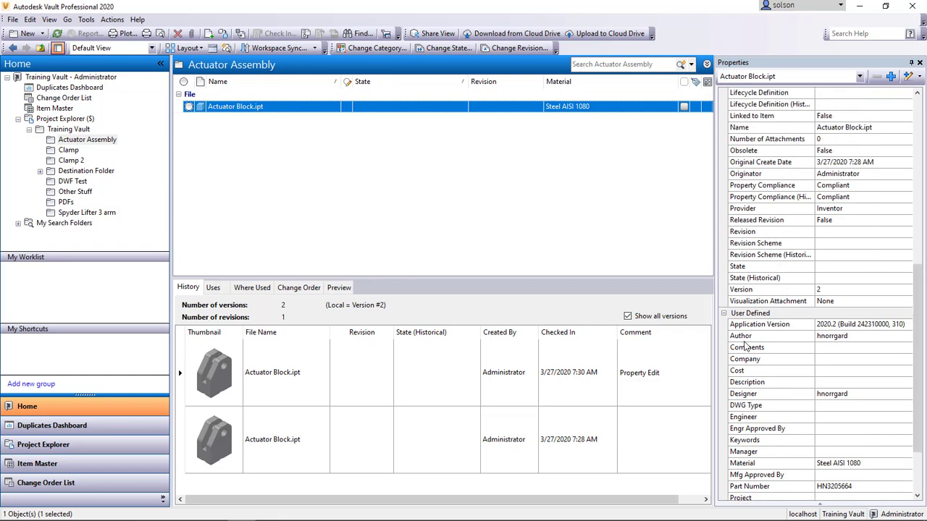
pyautogui.scroll(10, 752, 326)
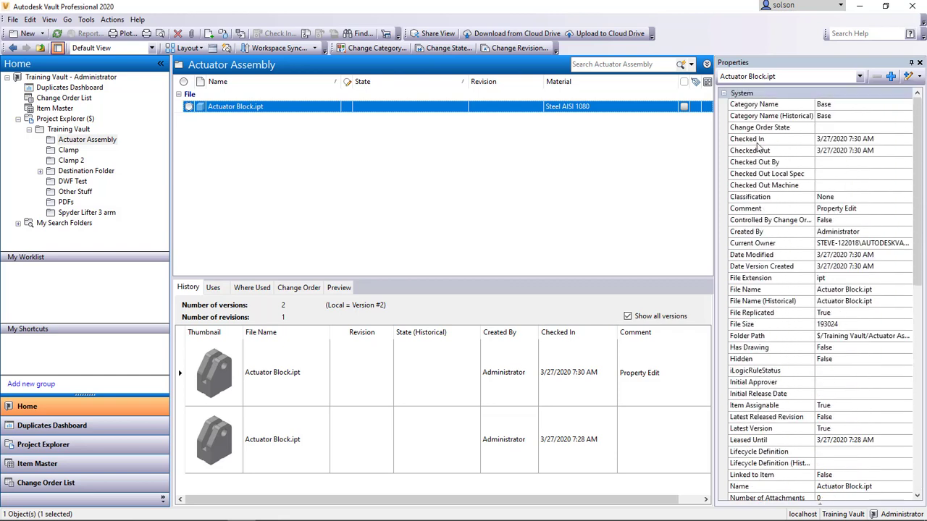
pyautogui.scroll(-7, 758, 147)
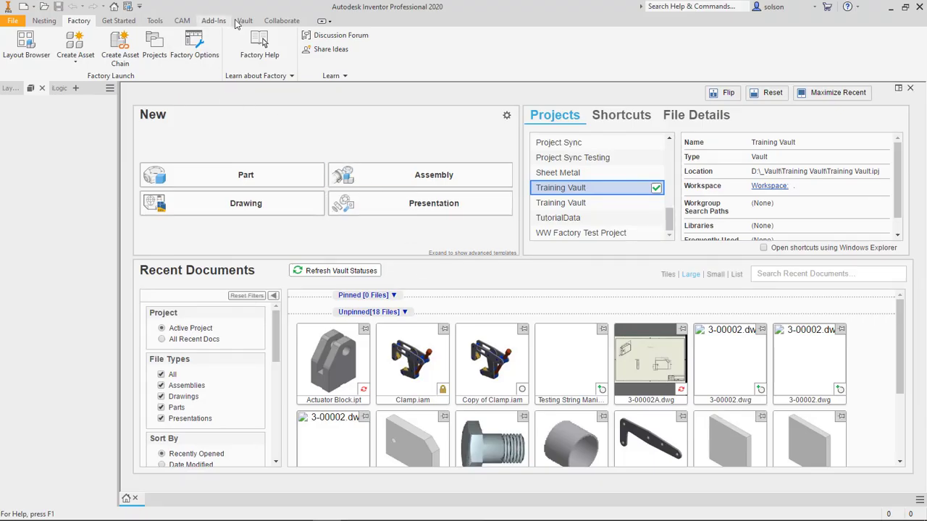
# - Open Actuator Block.ipt from the vault, check it out, and update all its properties
pyautogui.click(245, 21)
pyautogui.click(101, 44)
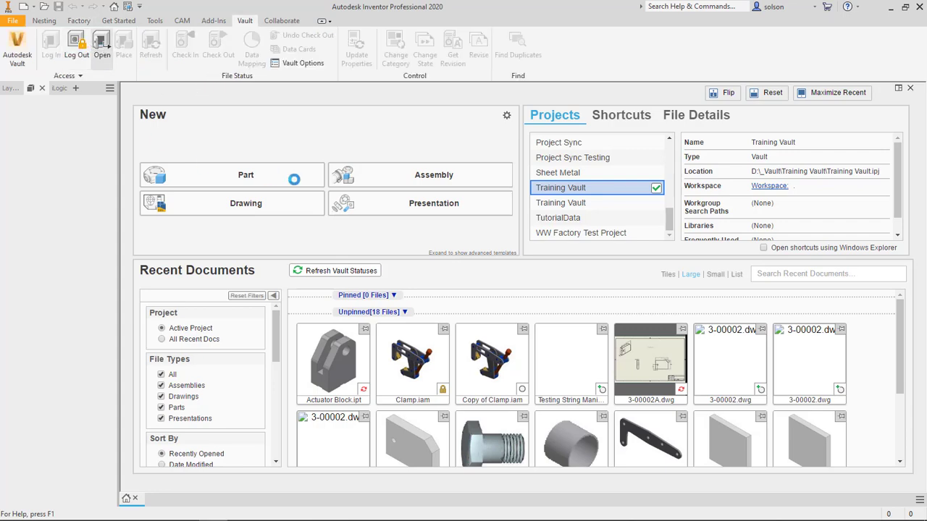
pyautogui.doubleClick(439, 187)
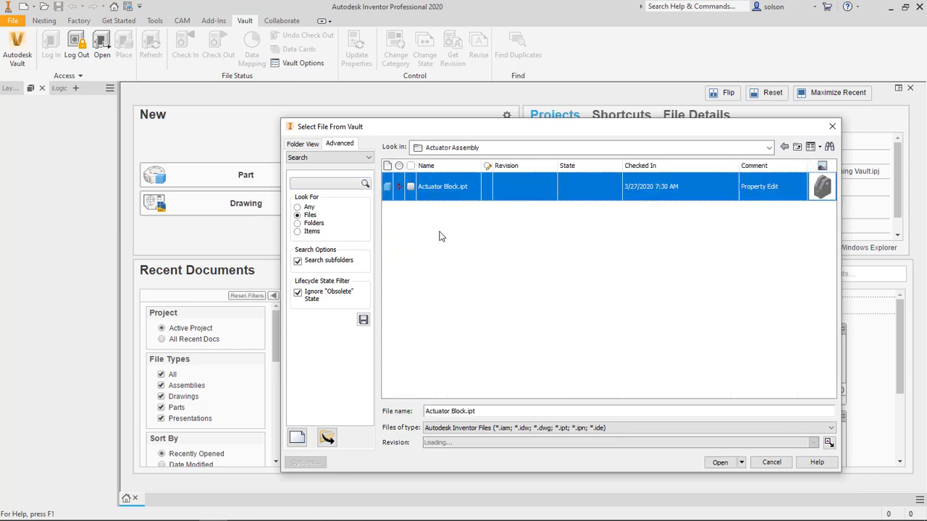
pyautogui.click(720, 462)
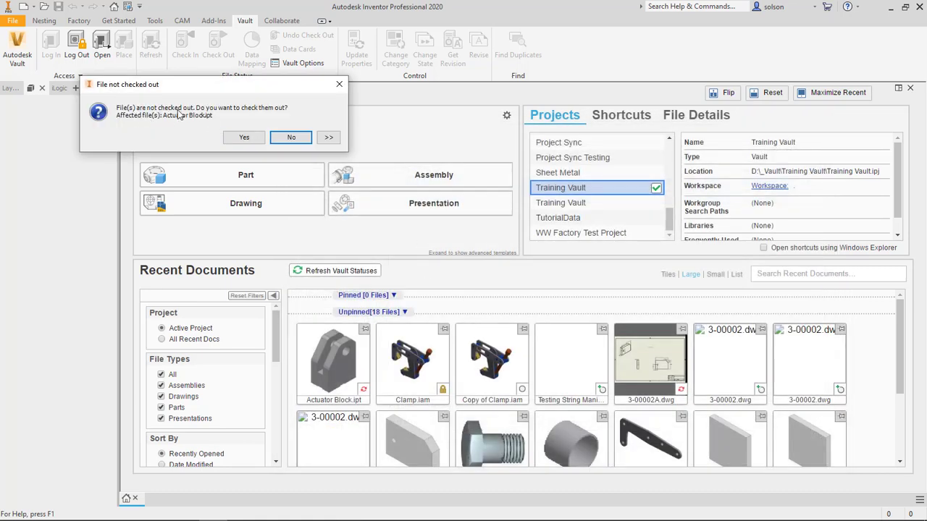
pyautogui.click(244, 136)
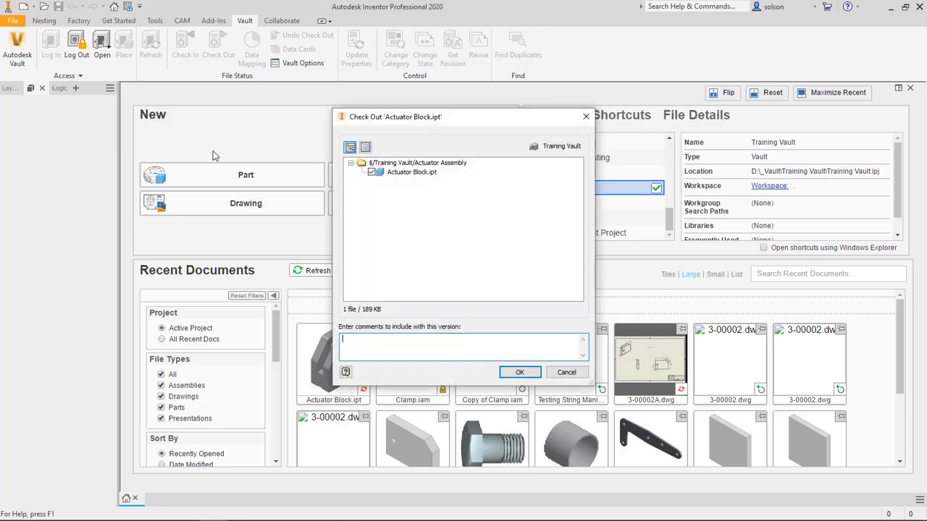
pyautogui.click(519, 372)
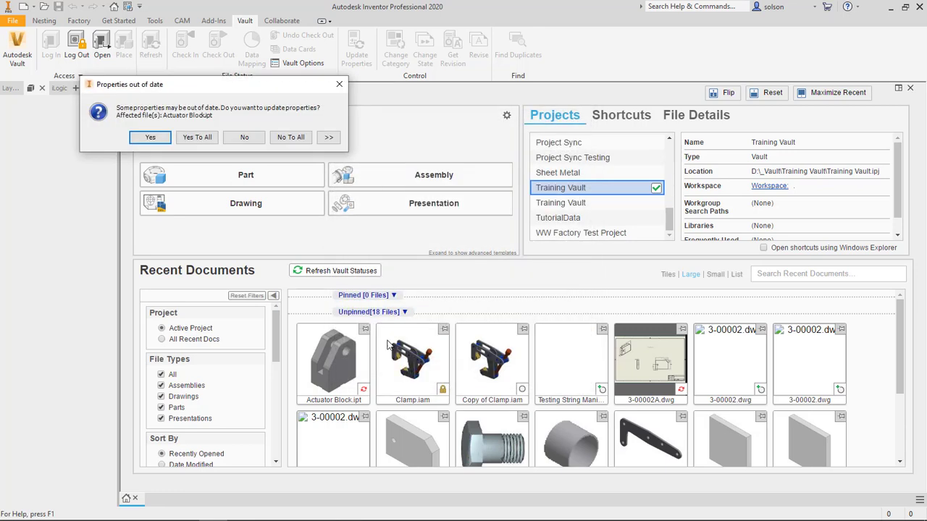
pyautogui.click(192, 137)
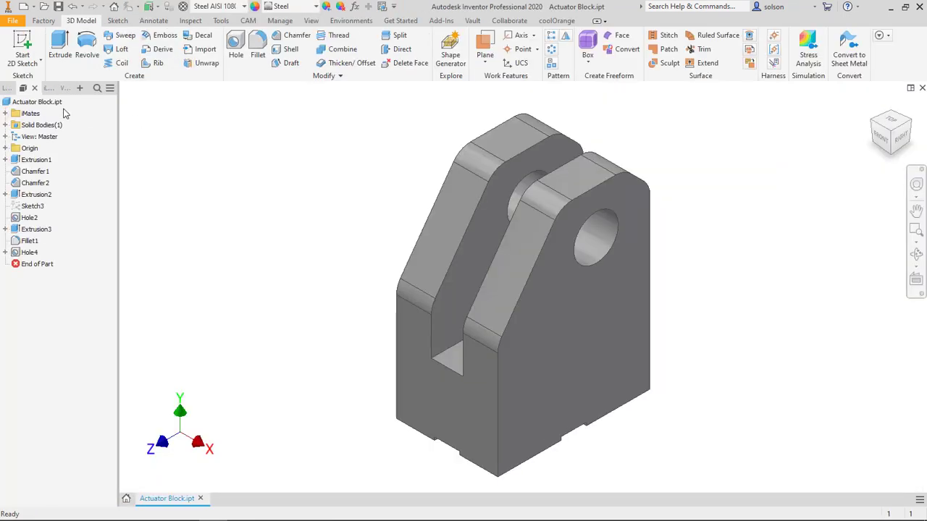
# - Display Actuator Block.ipt's custom iProperties: Originator Administrator and Stock Location K102
pyautogui.rightClick(54, 101)
pyautogui.click(113, 305)
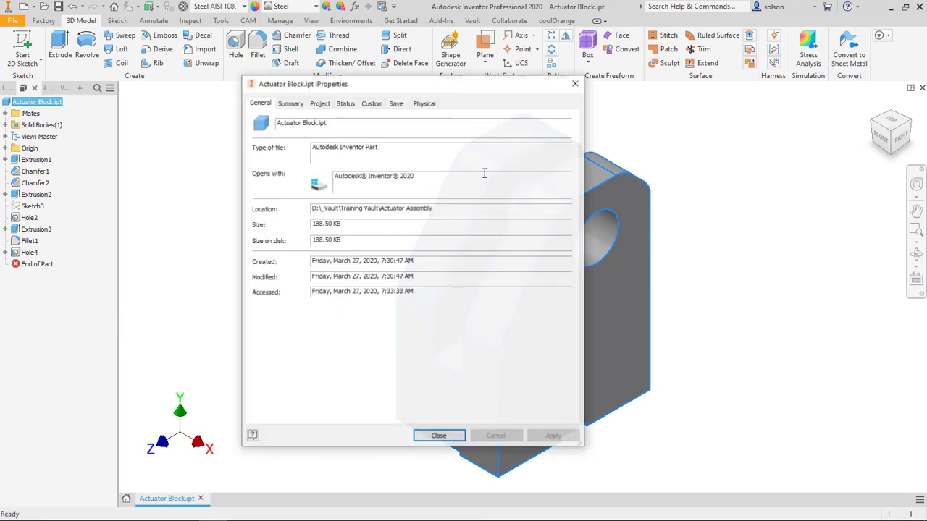
pyautogui.click(370, 103)
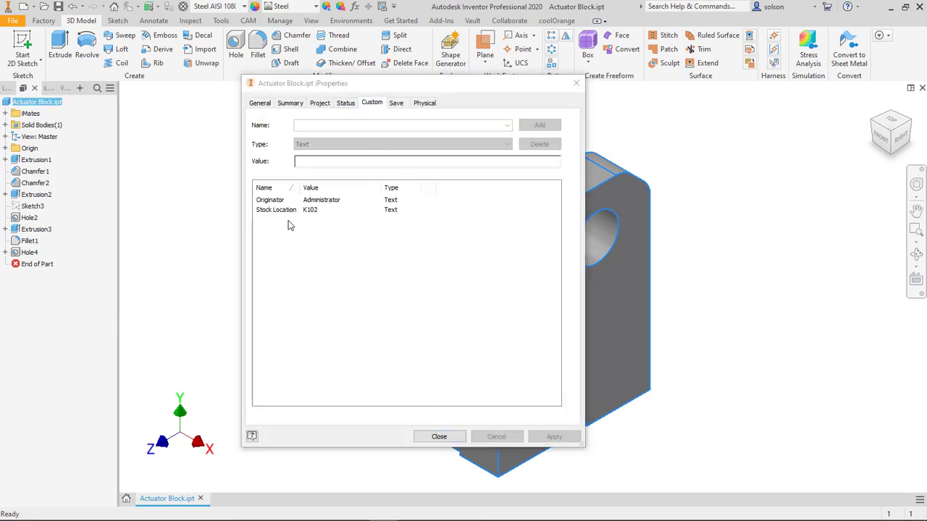